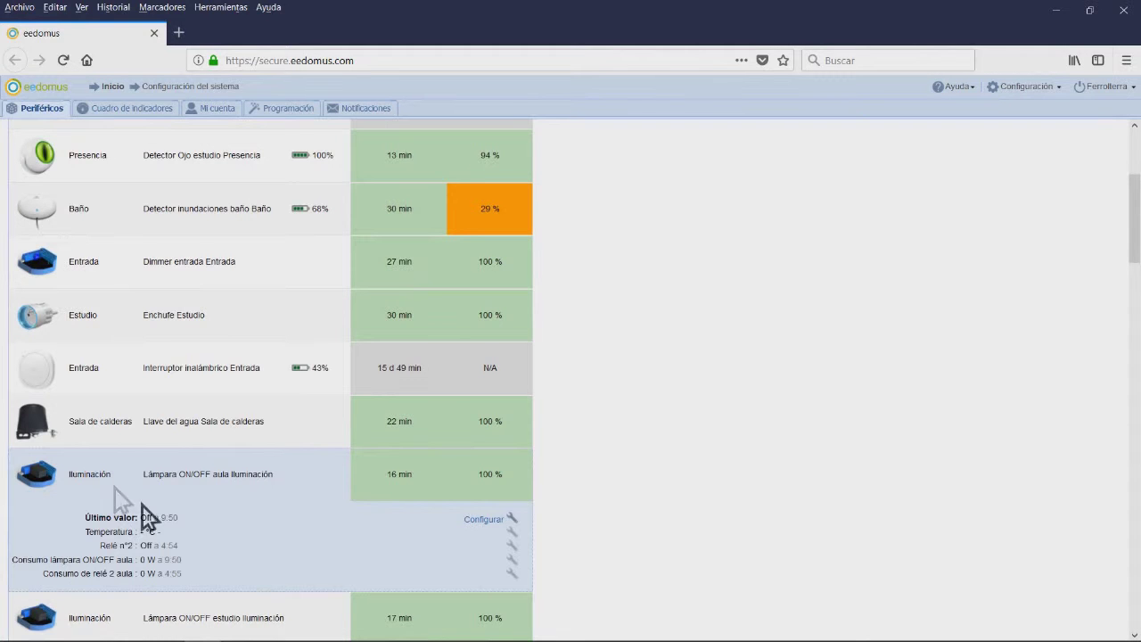
# Step: Open the configurations of the Lámpara ON/OFF aula and Dimmer entrada devices to view their settings
pyautogui.click(486, 520)
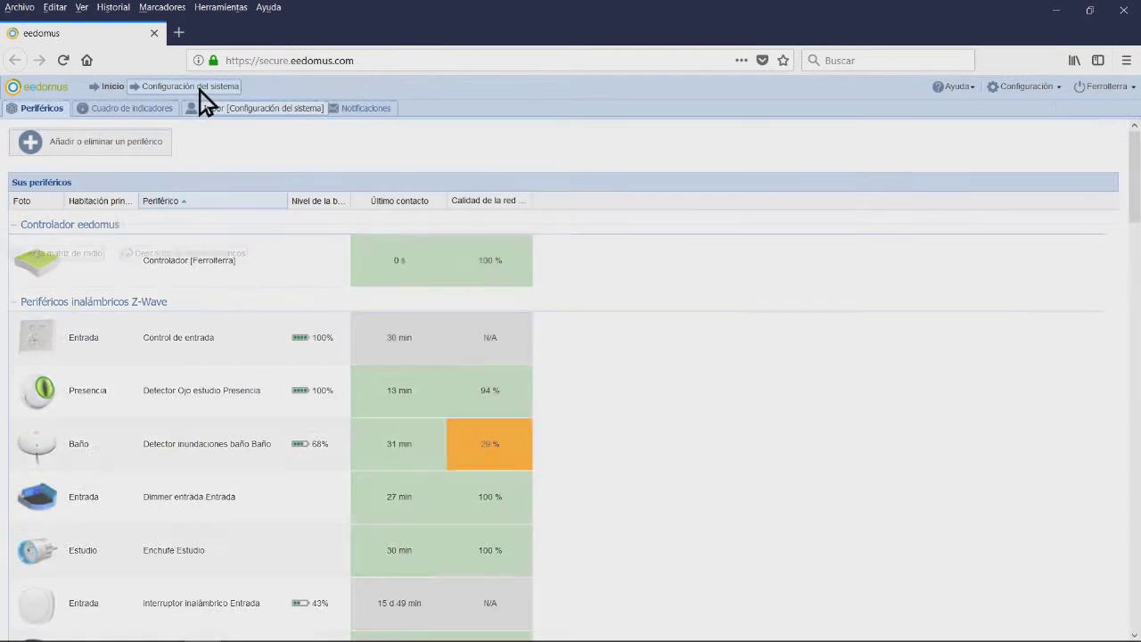
pyautogui.click(126, 504)
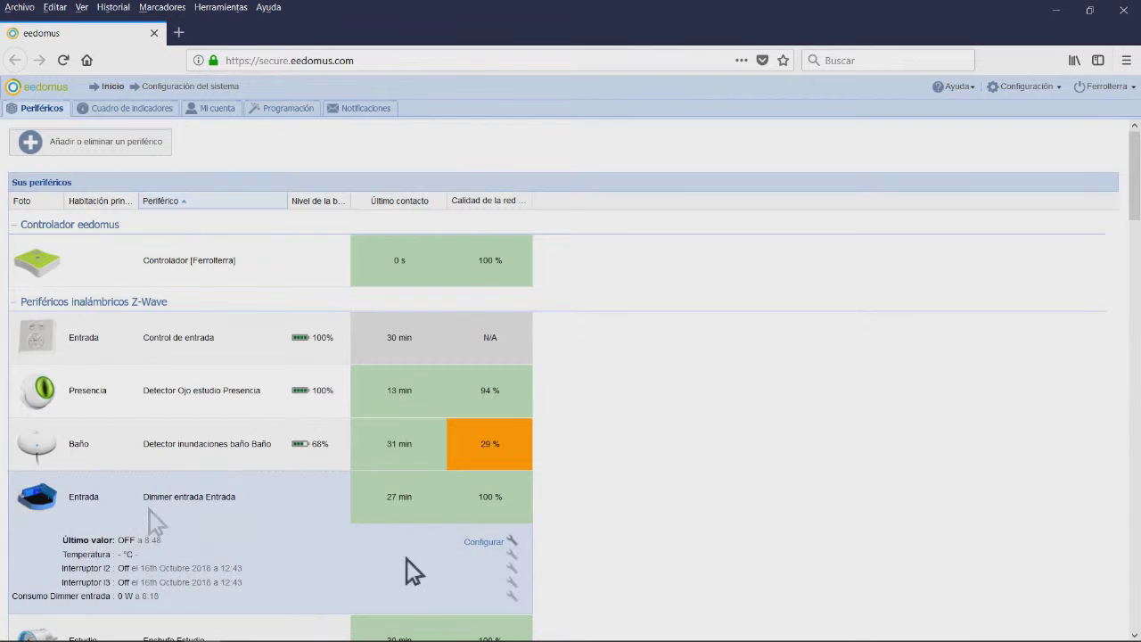
pyautogui.click(505, 546)
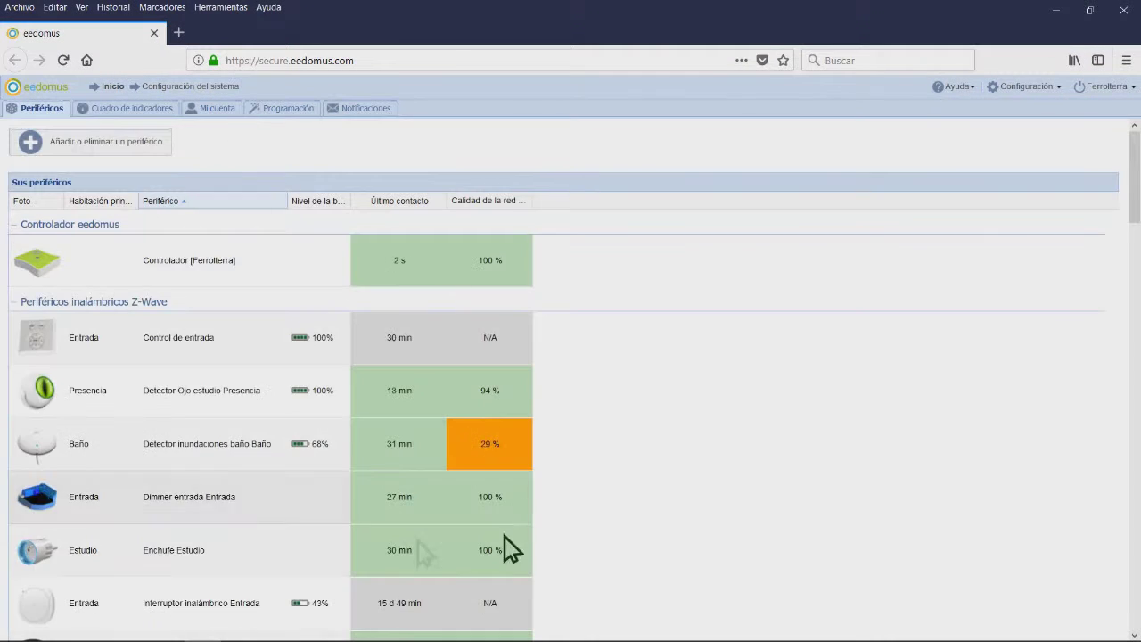
# Step: Find the Tira de led Pasillo device among the Z-Wave peripherals and open its configuration
pyautogui.scroll(-3, 212, 482)
pyautogui.scroll(-7, 217, 495)
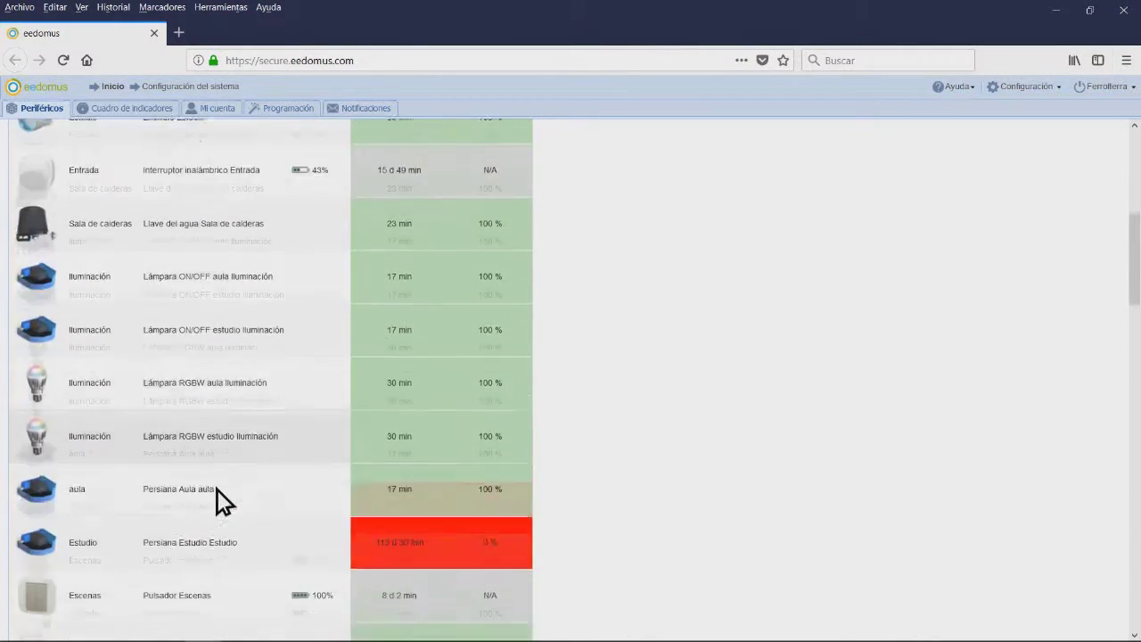
pyautogui.scroll(-1, 217, 490)
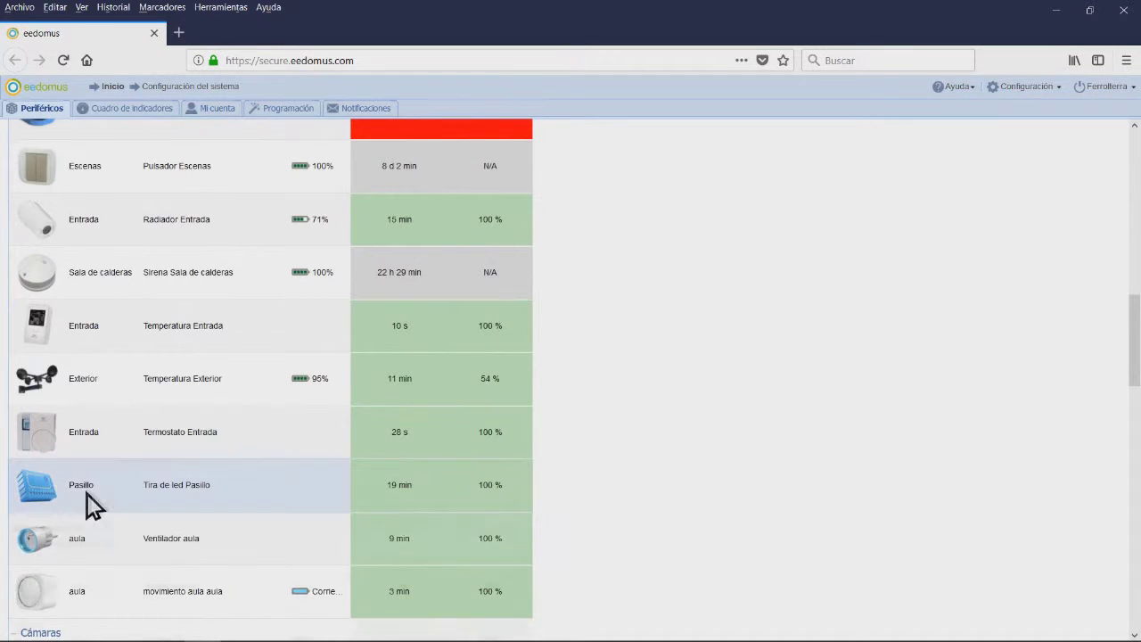
pyautogui.click(94, 496)
pyautogui.click(495, 531)
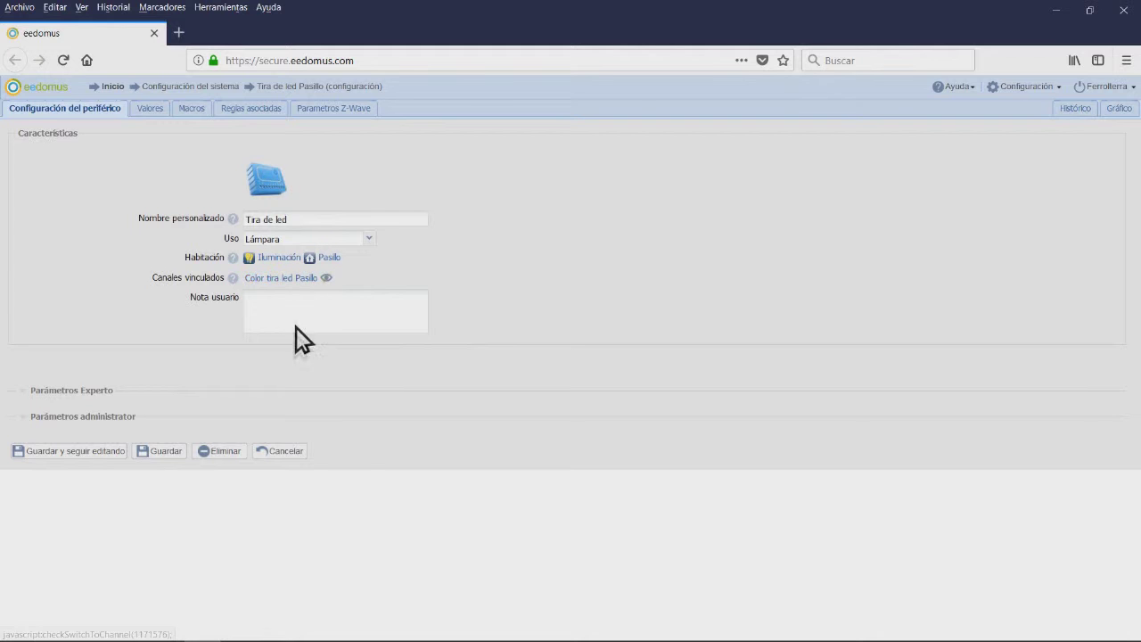
# Step: Open the configuration of Lámpara RGBW aula and view its possible values, including hidden actions
pyautogui.click(195, 89)
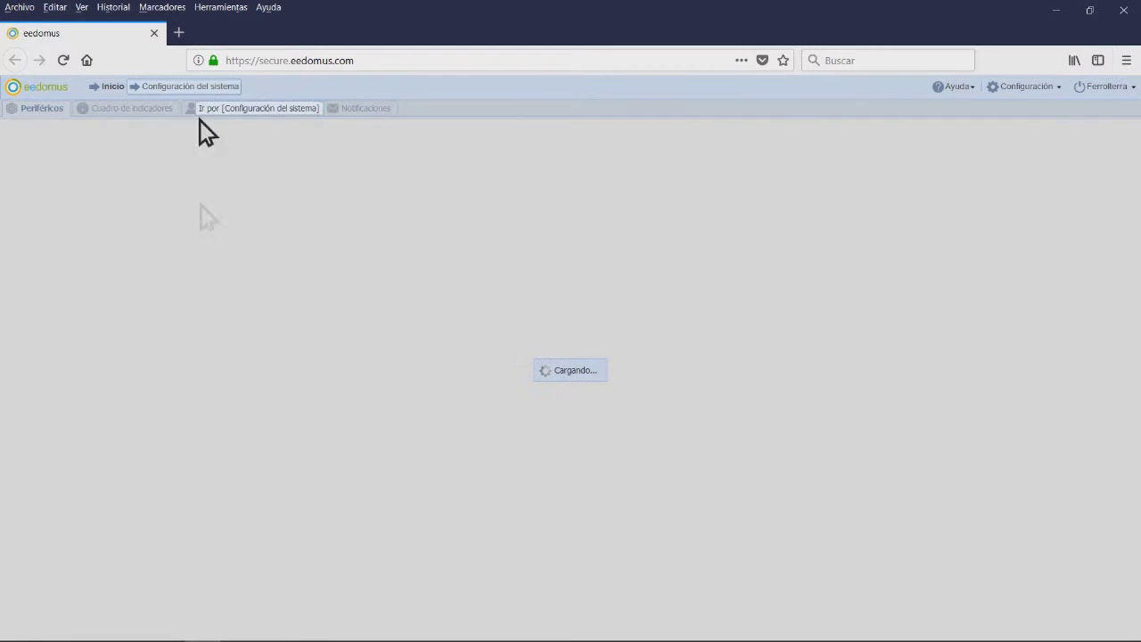
pyautogui.scroll(-5, 268, 459)
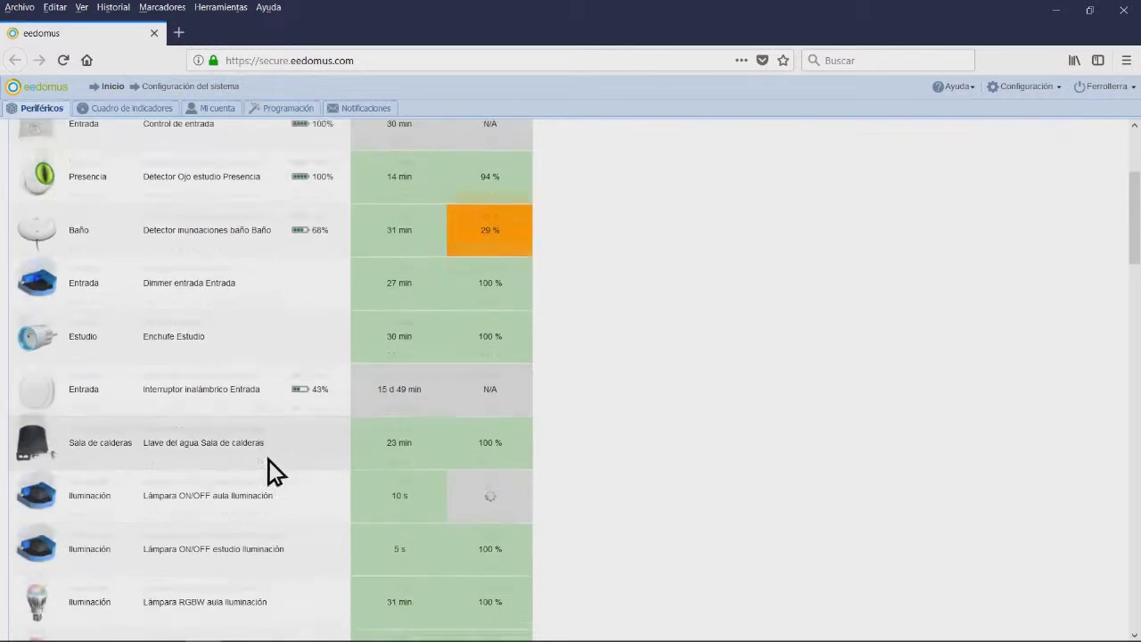
pyautogui.click(95, 509)
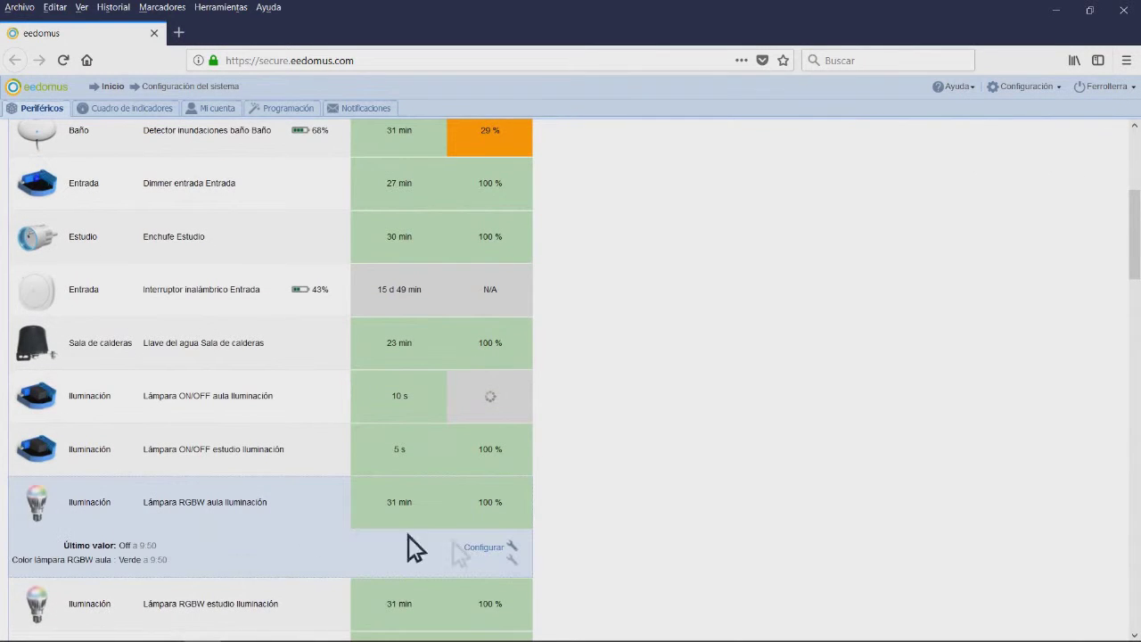
pyautogui.click(486, 547)
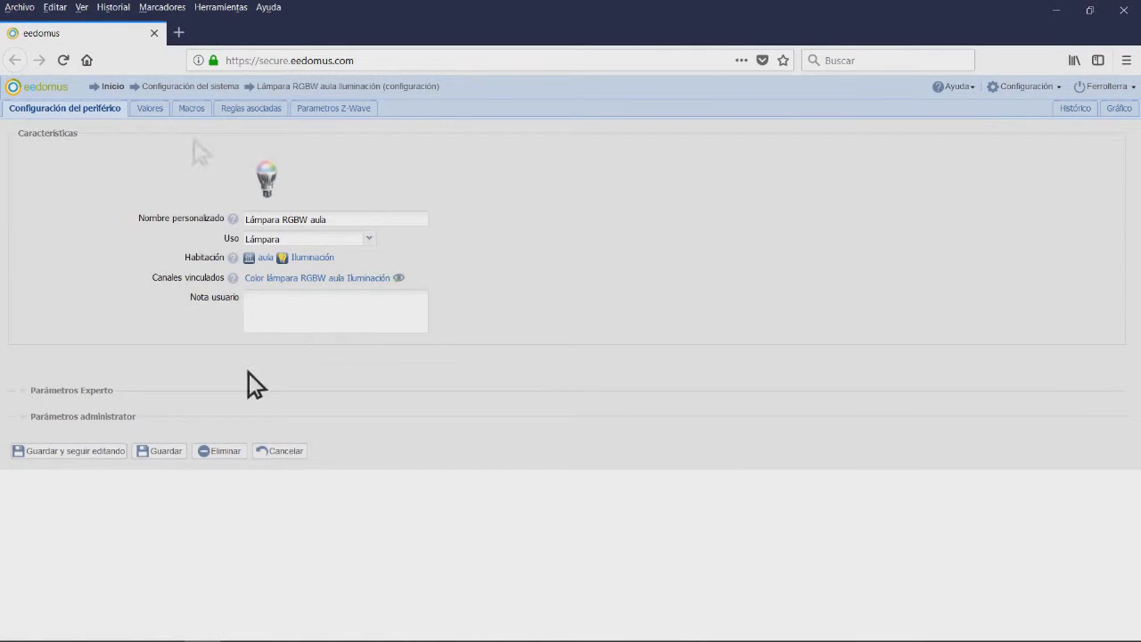
pyautogui.click(160, 115)
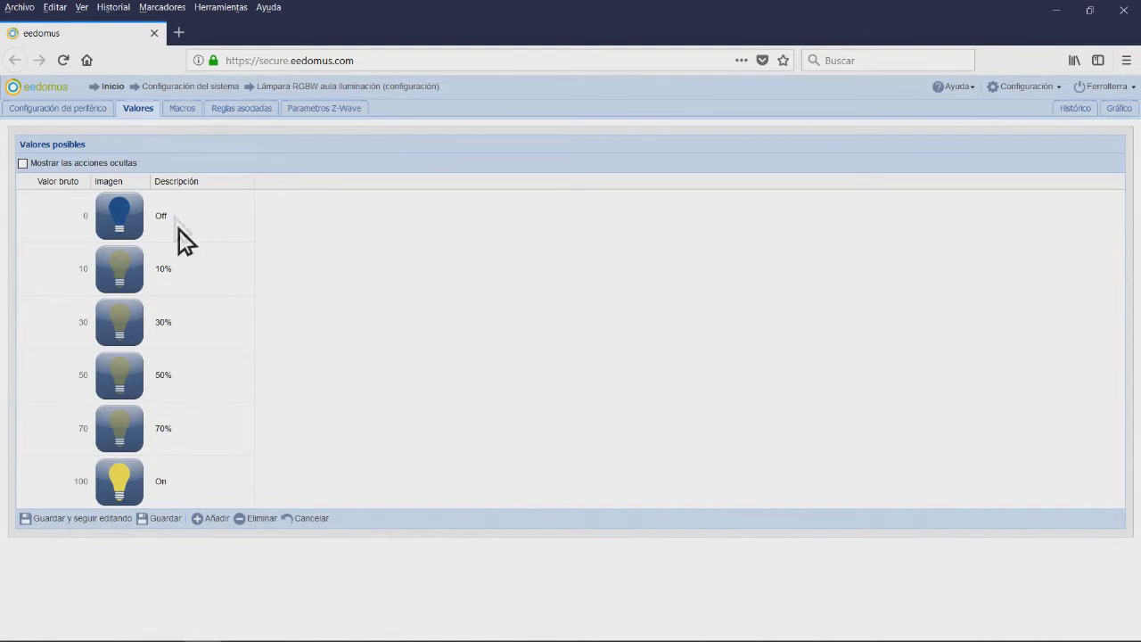
pyautogui.click(36, 166)
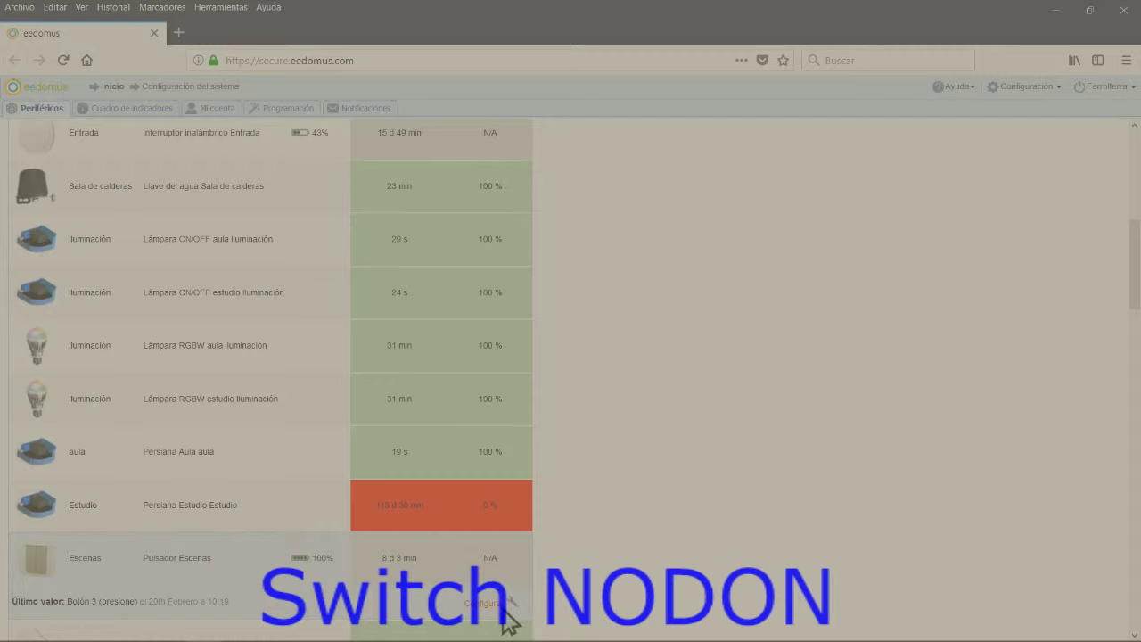
# Step: Open the configuration of the Pulsador Escenas switch and look through its possible values
pyautogui.click(495, 554)
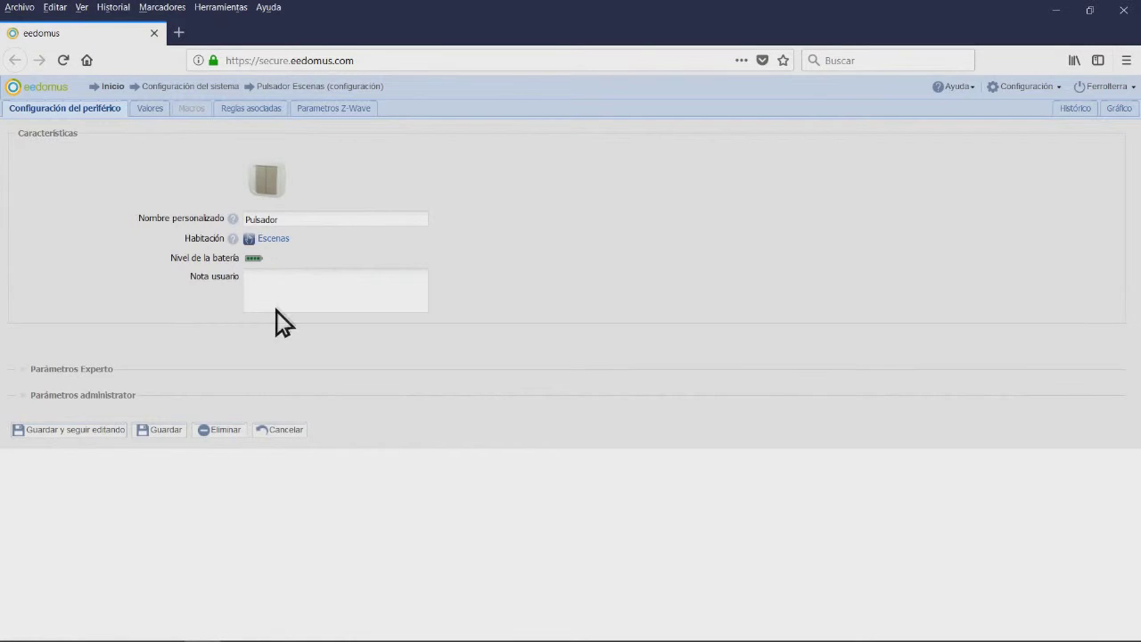
pyautogui.click(158, 111)
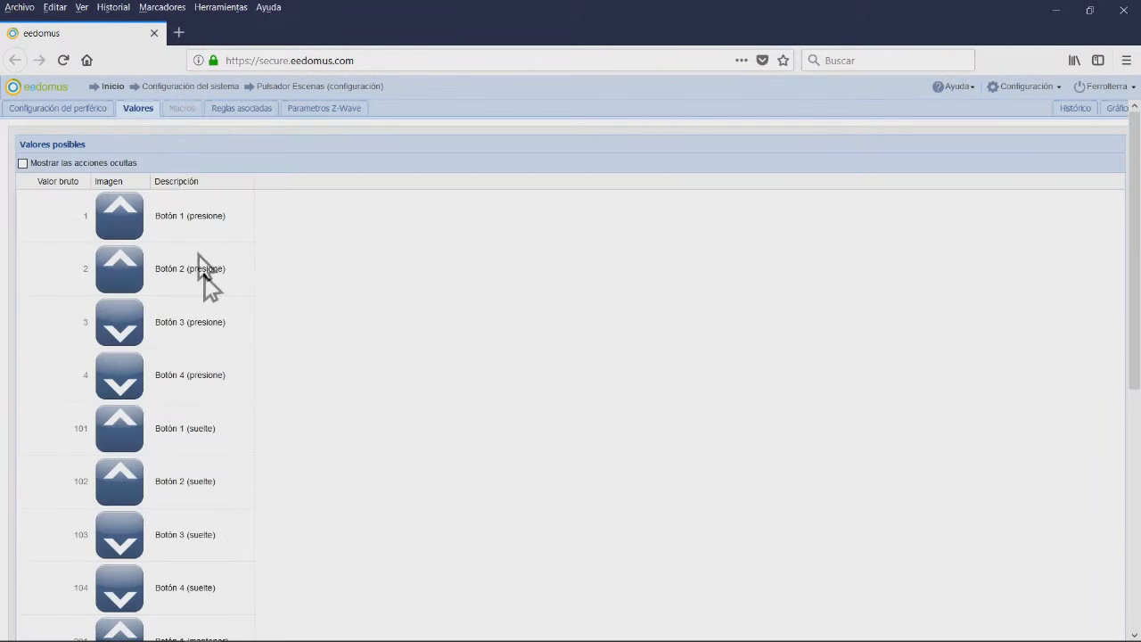
pyautogui.scroll(-5, 208, 499)
pyautogui.scroll(6, 206, 498)
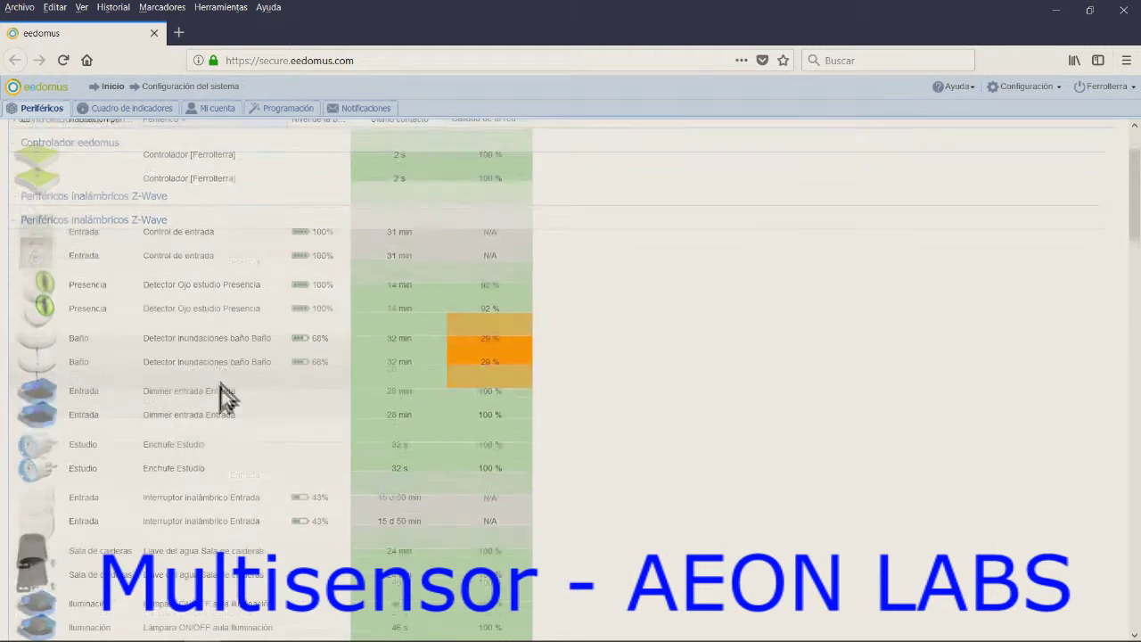
# Step: Open the movimiento aula sensor's configuration, view its possible values, and return to its main settings
pyautogui.scroll(-6, 218, 392)
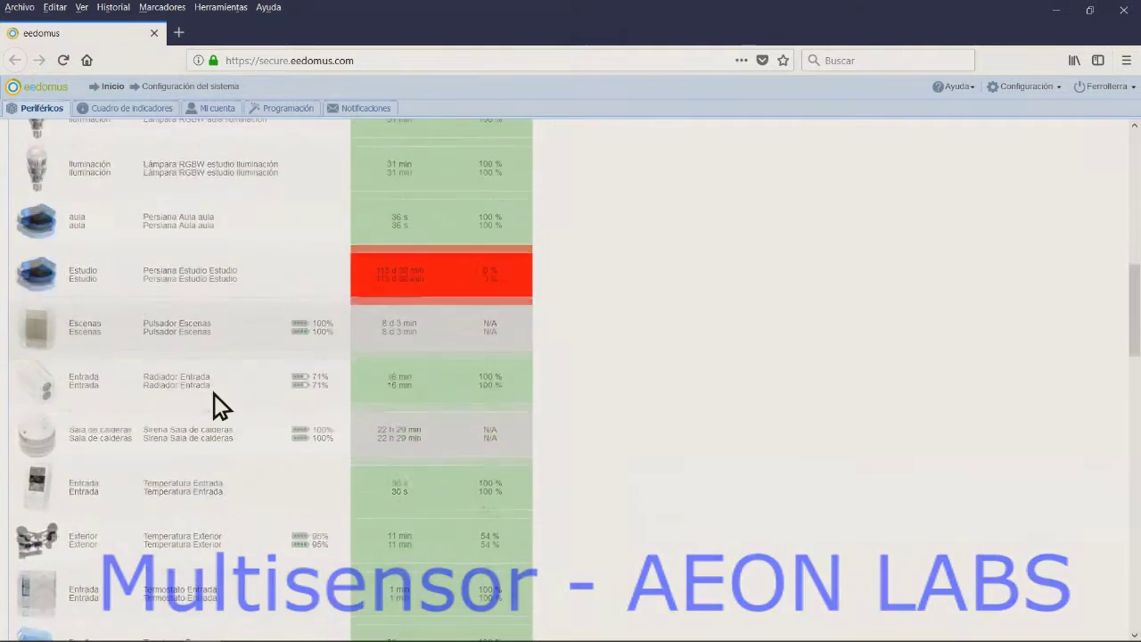
pyautogui.scroll(-3, 214, 394)
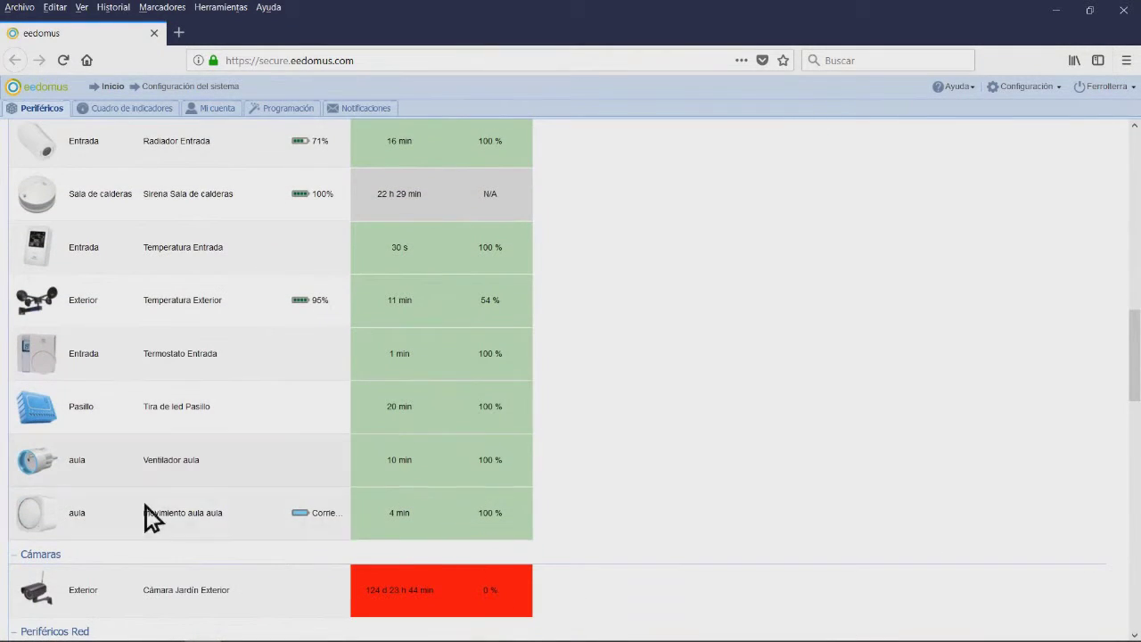
pyautogui.click(172, 517)
pyautogui.click(509, 562)
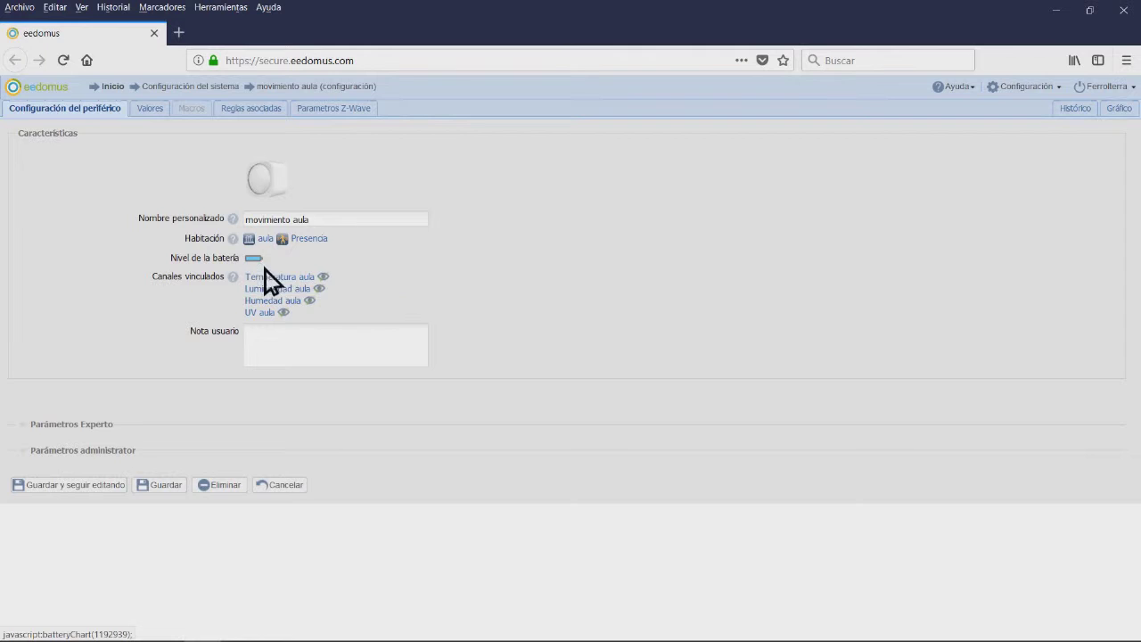
pyautogui.click(149, 108)
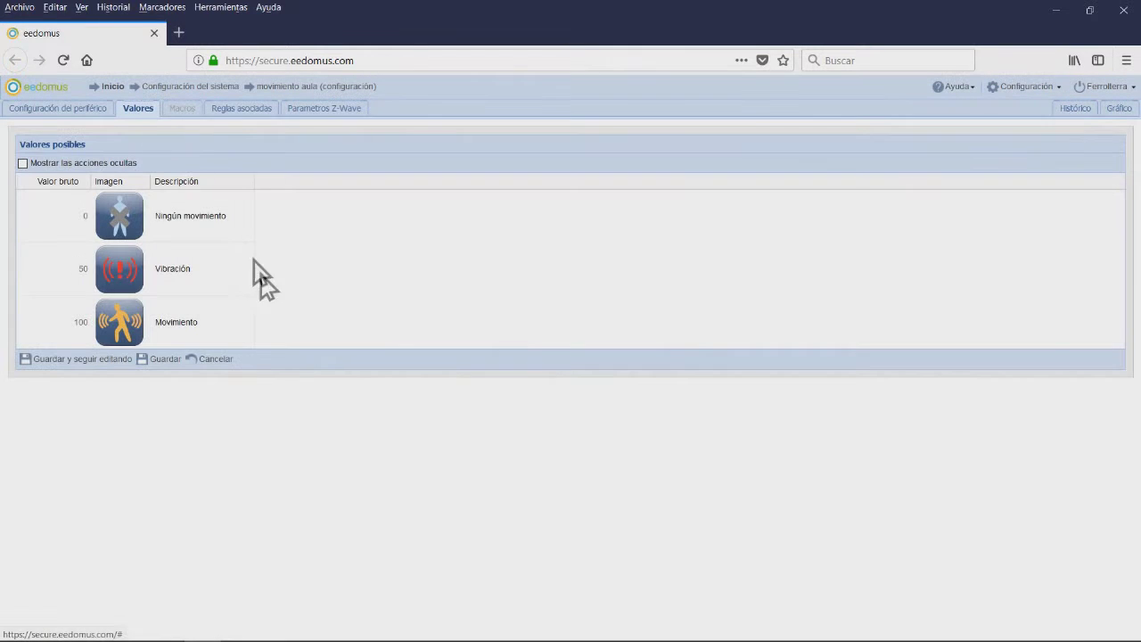
pyautogui.click(97, 113)
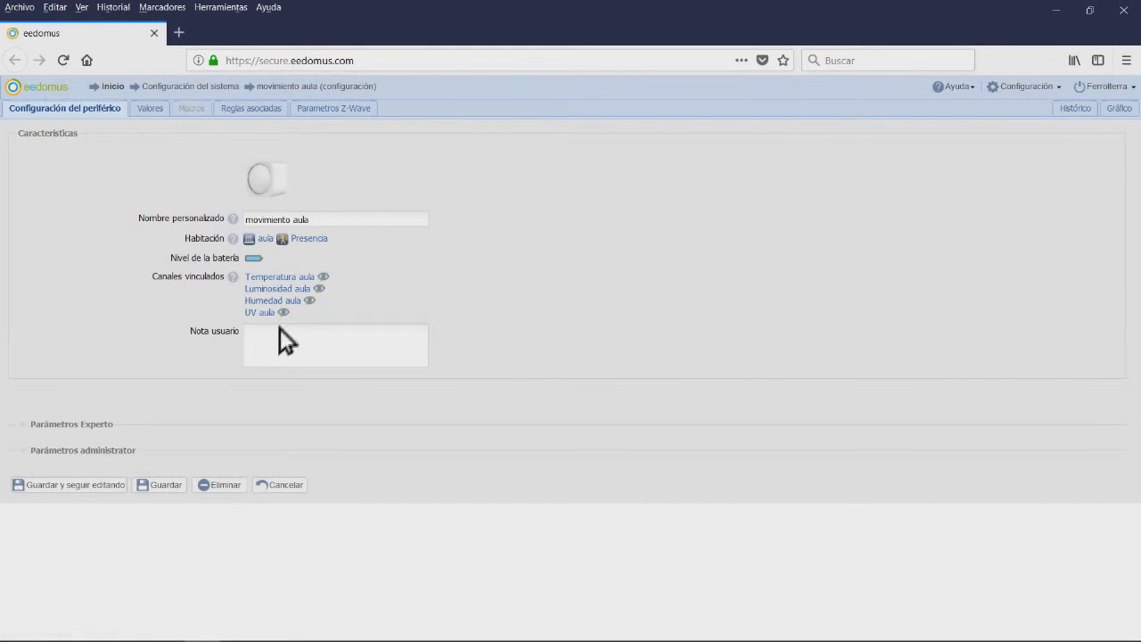
# Step: View the movimiento aula sensor's linked Luminosidad aula and Temperatura aula channels
pyautogui.click(284, 289)
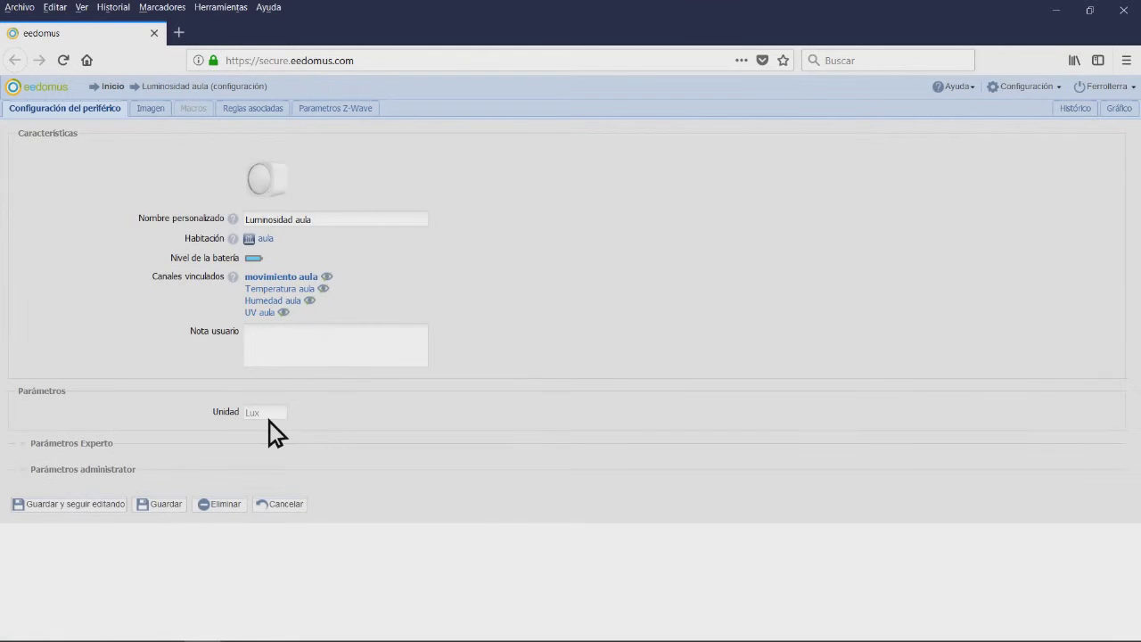
pyautogui.click(303, 292)
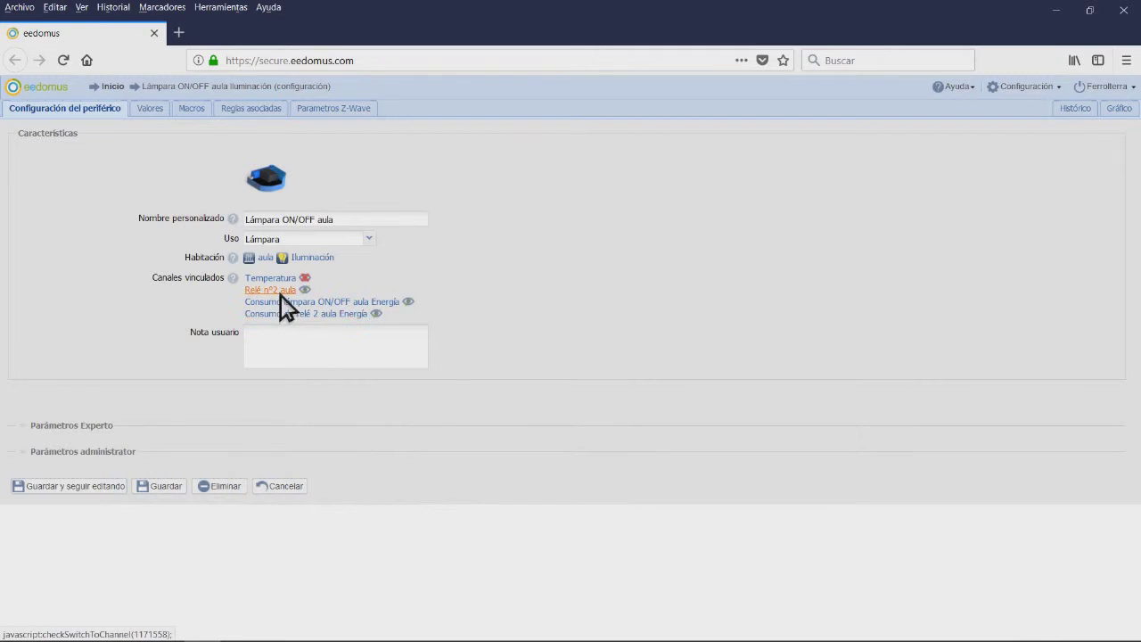
# Step: View the linked channels of Lámpara ON/OFF aula: Relé nº2, Consumo lámpara ON/OFF aula, and Consumo de relé 2 aula
pyautogui.click(280, 291)
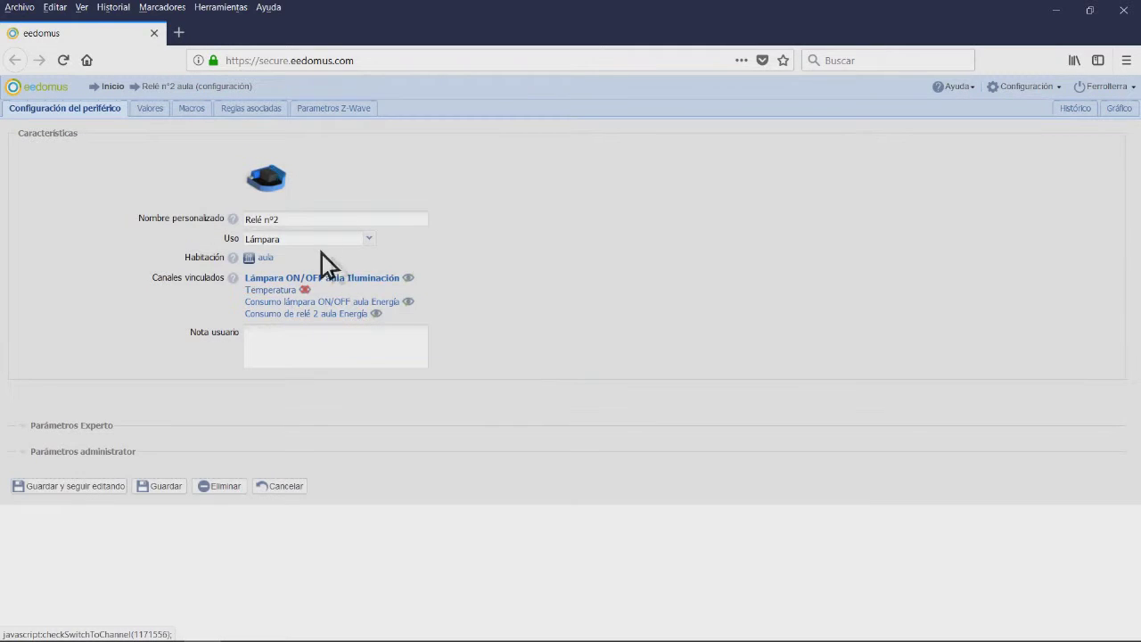
pyautogui.click(306, 303)
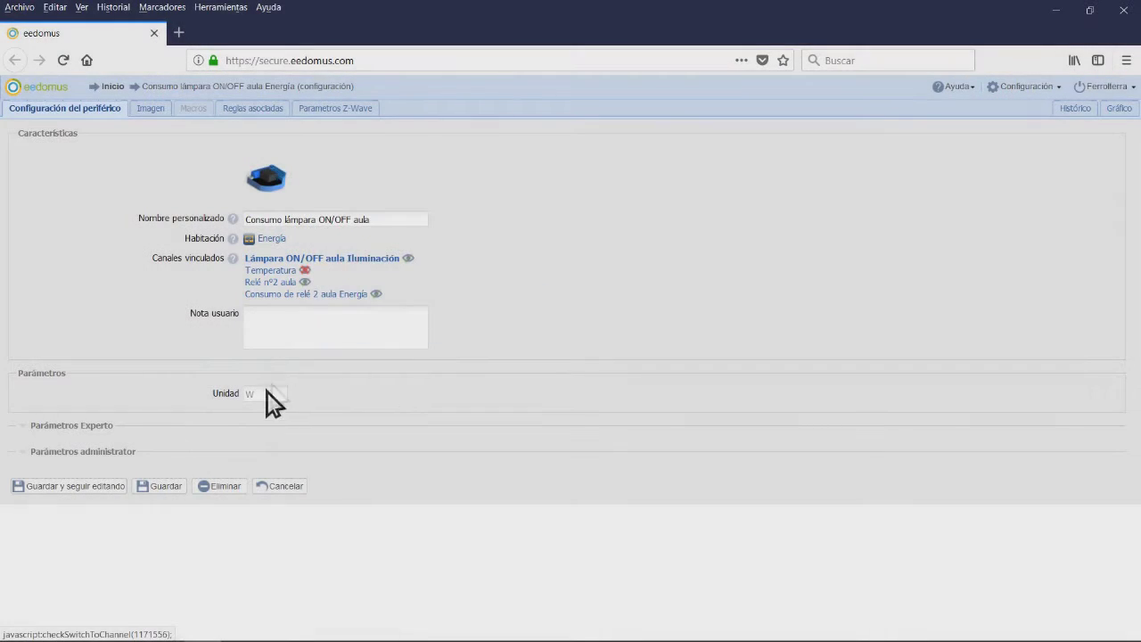
pyautogui.click(297, 299)
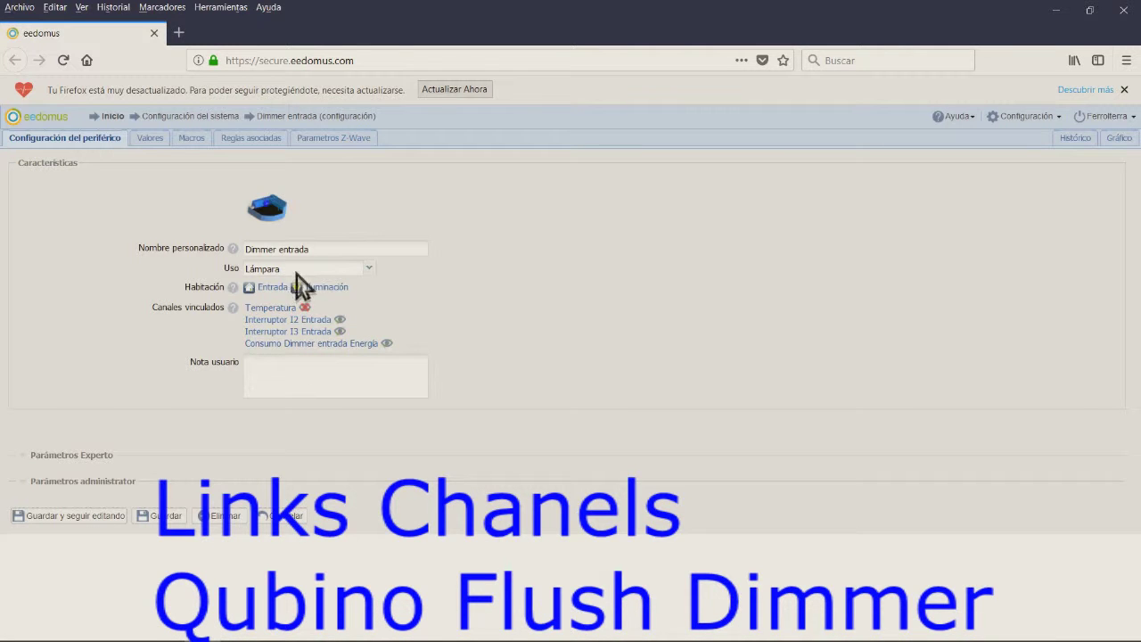
# Step: View the linked channels of Dimmer entrada: Consumo Dimmer entrada, Interruptor I2, and Interruptor I3
pyautogui.click(295, 345)
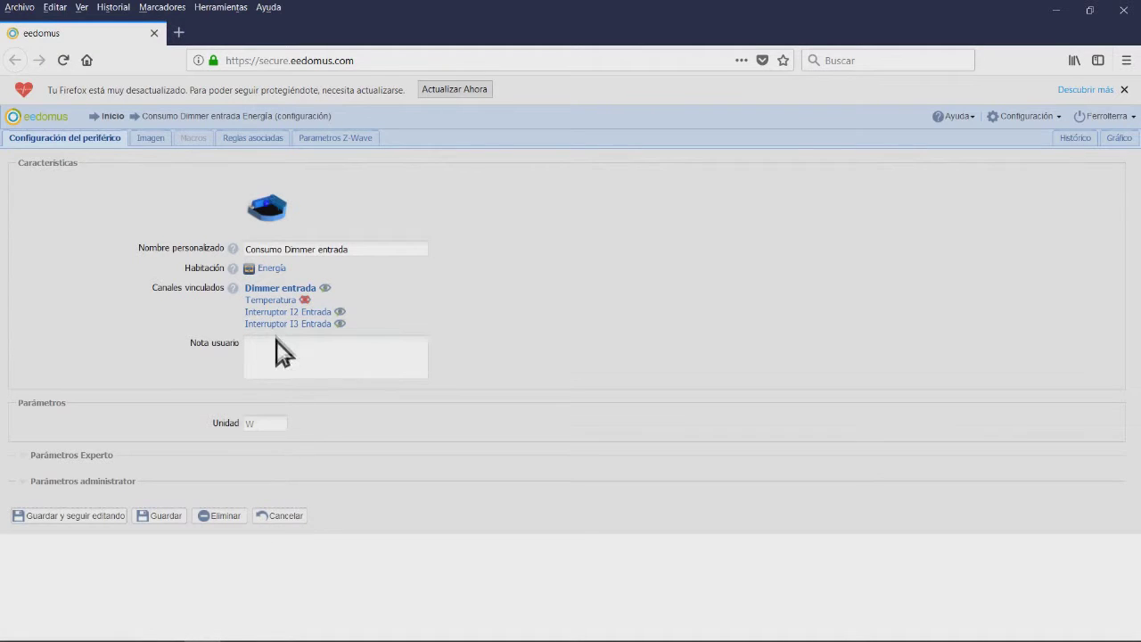
pyautogui.click(284, 312)
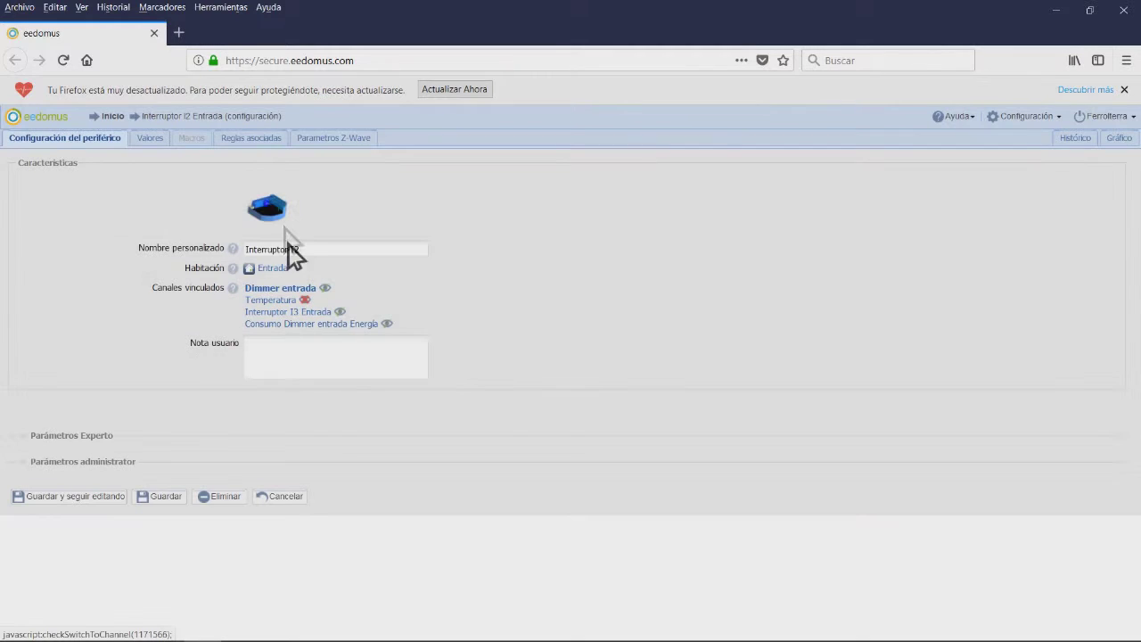
pyautogui.click(291, 306)
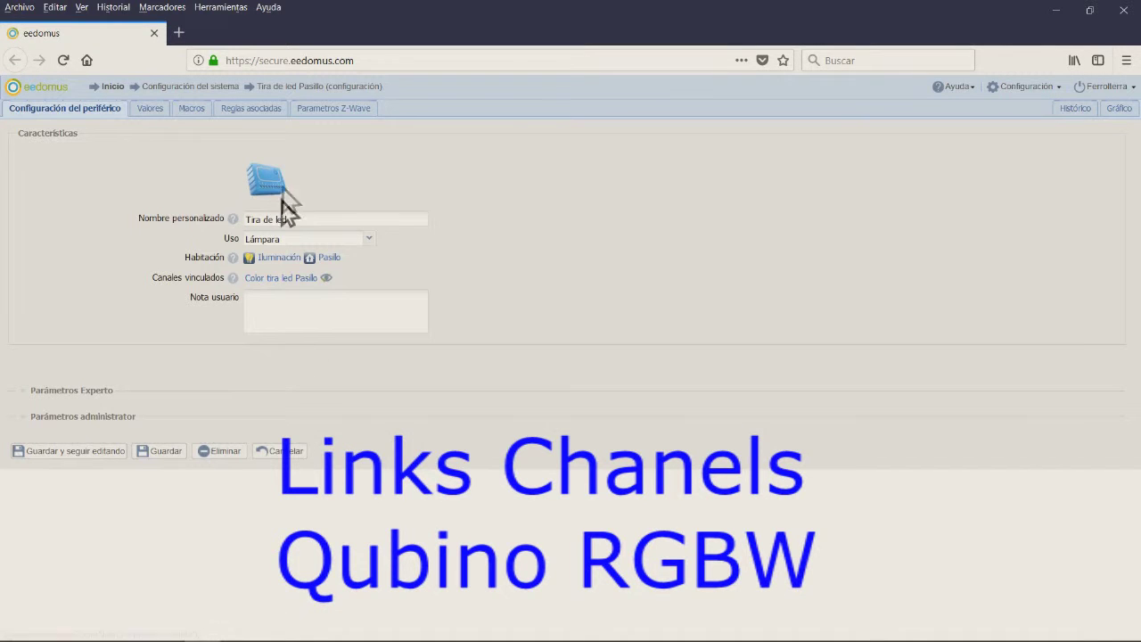
# Step: View the linked color channel of Tira de led Pasillo and, after switching to Firefox, that of Lámpara RGBW aula
pyautogui.click(278, 278)
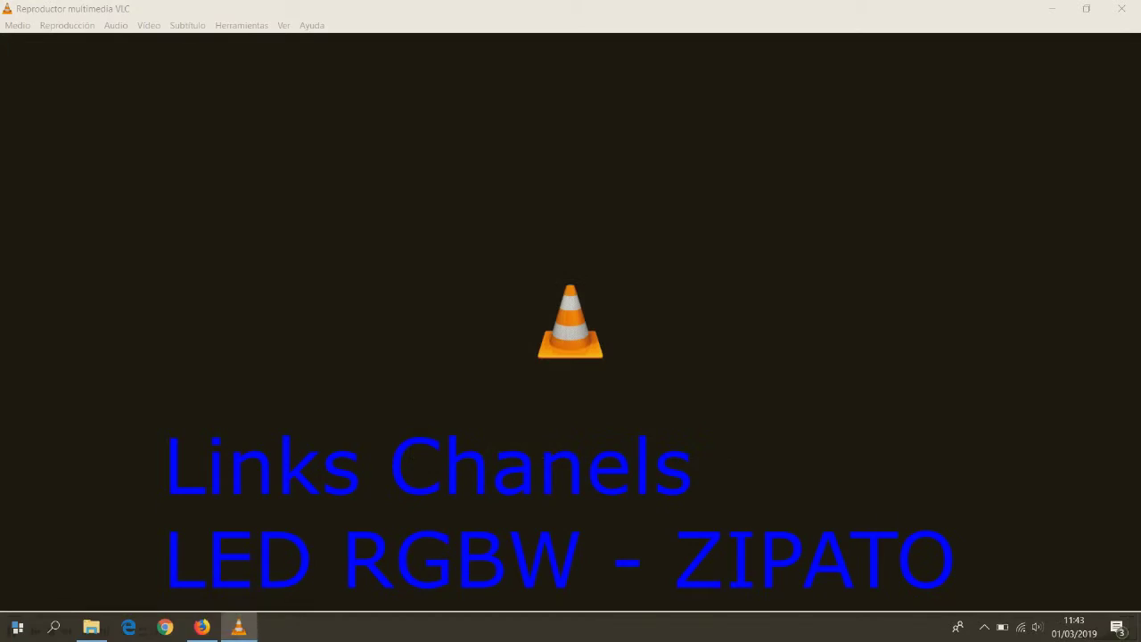
pyautogui.click(223, 630)
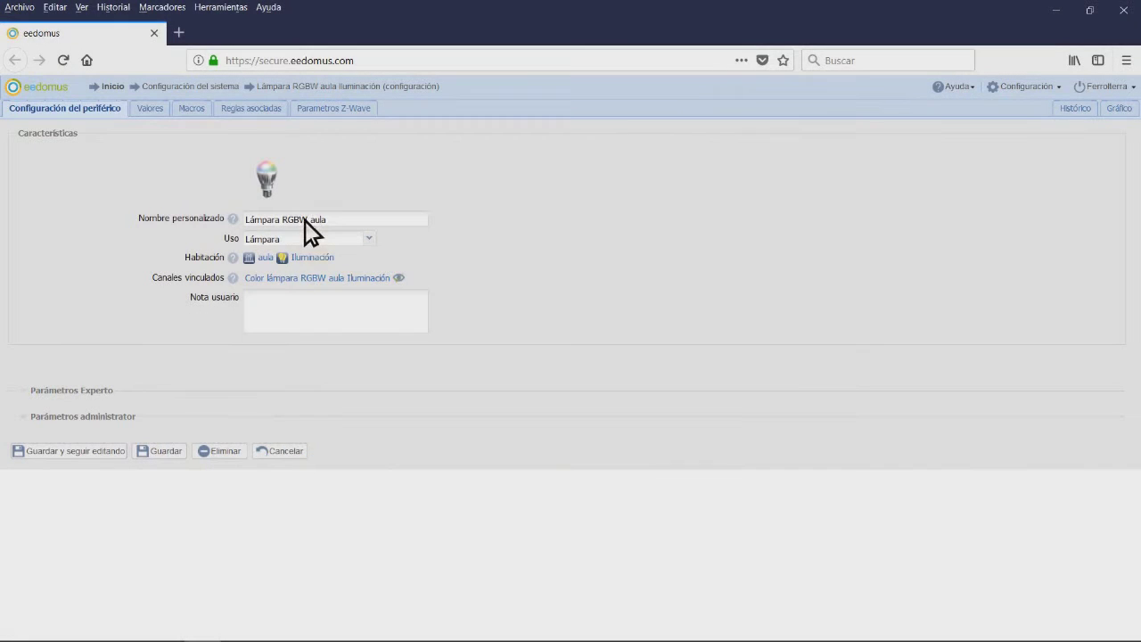
pyautogui.click(323, 284)
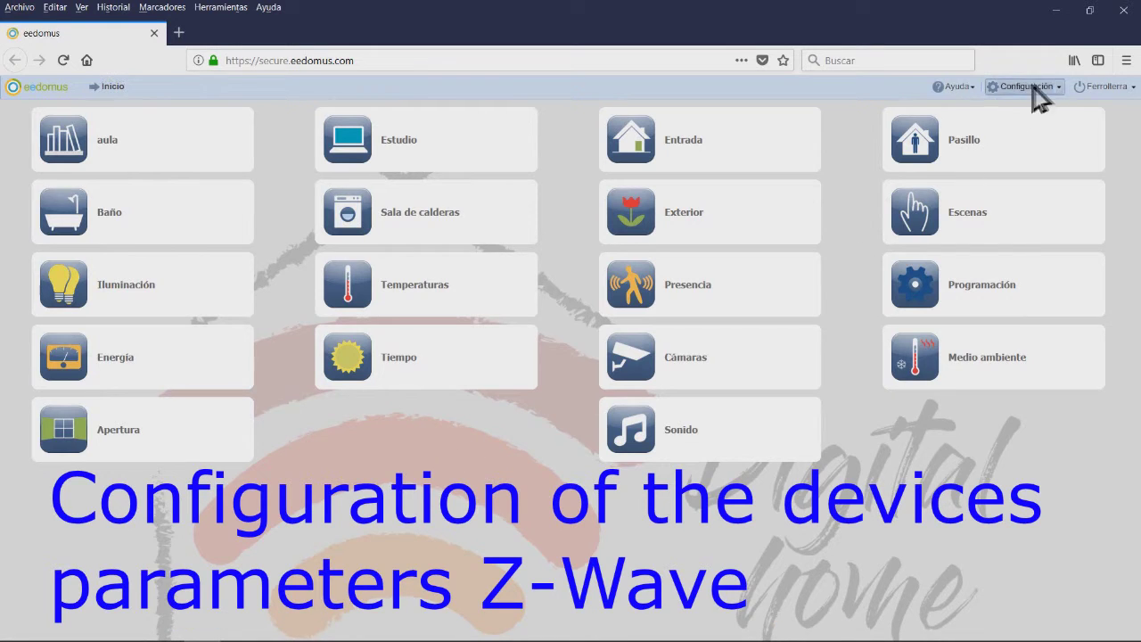
# Step: Open the Z-Wave parameters of the Lámpara ON/OFF aula device from the system configuration
pyautogui.click(1029, 89)
pyautogui.scroll(-2, 163, 438)
pyautogui.scroll(-2, 163, 437)
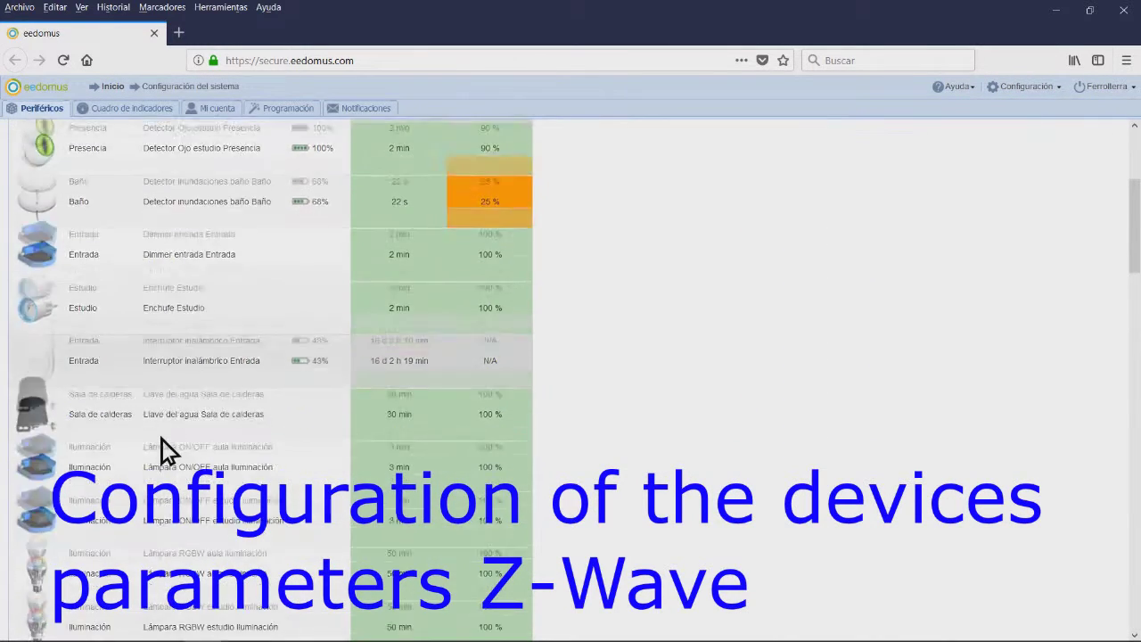
pyautogui.click(108, 402)
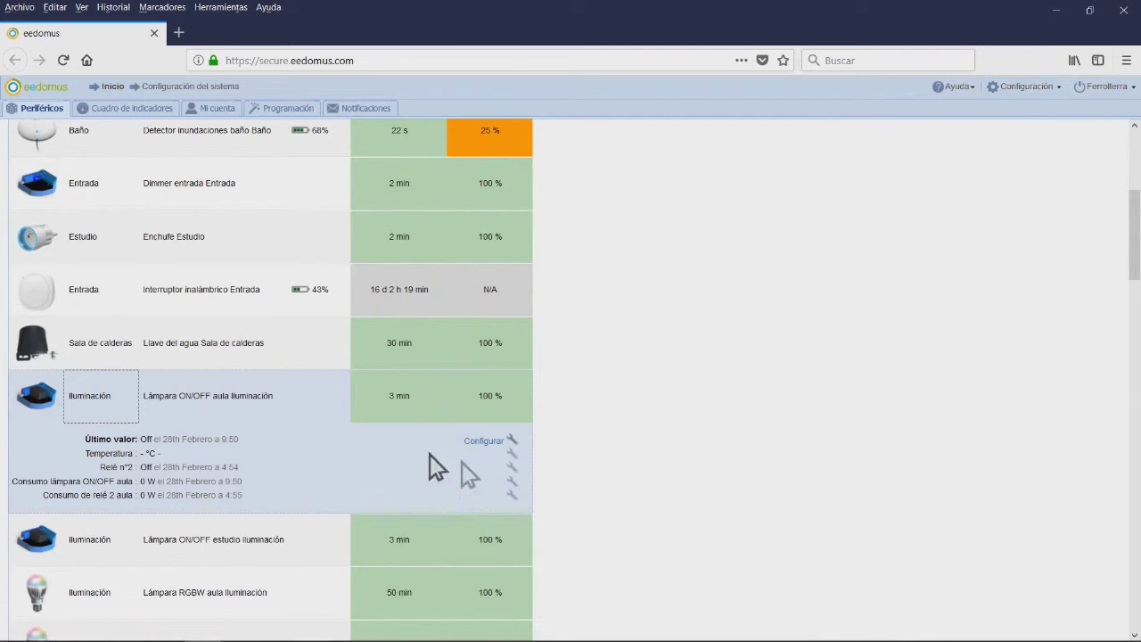
pyautogui.click(487, 448)
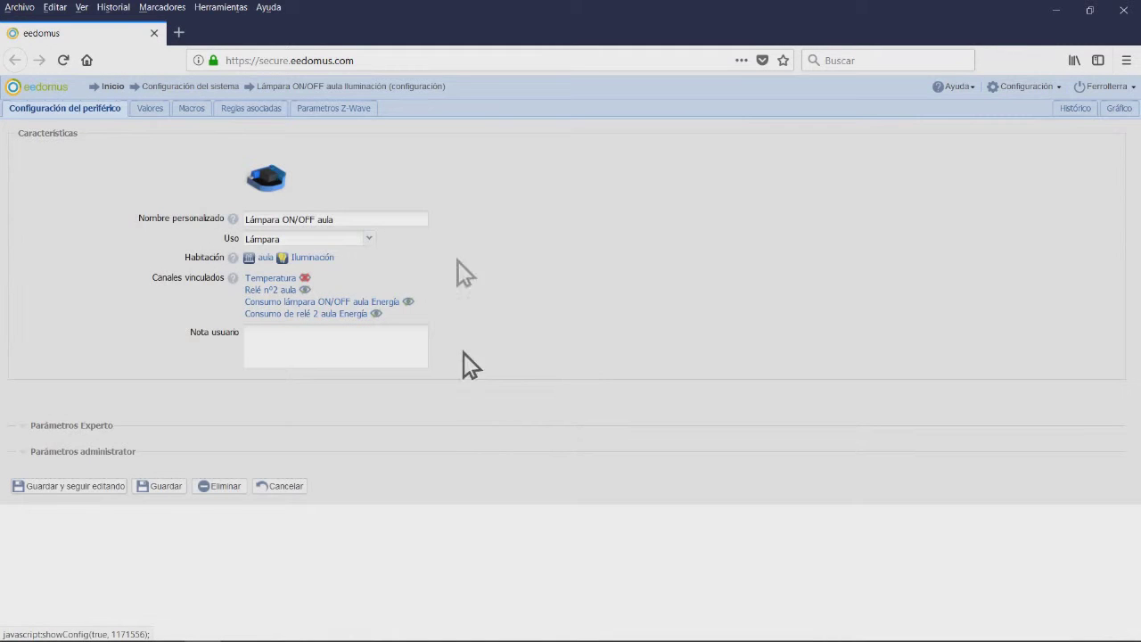
pyautogui.click(353, 115)
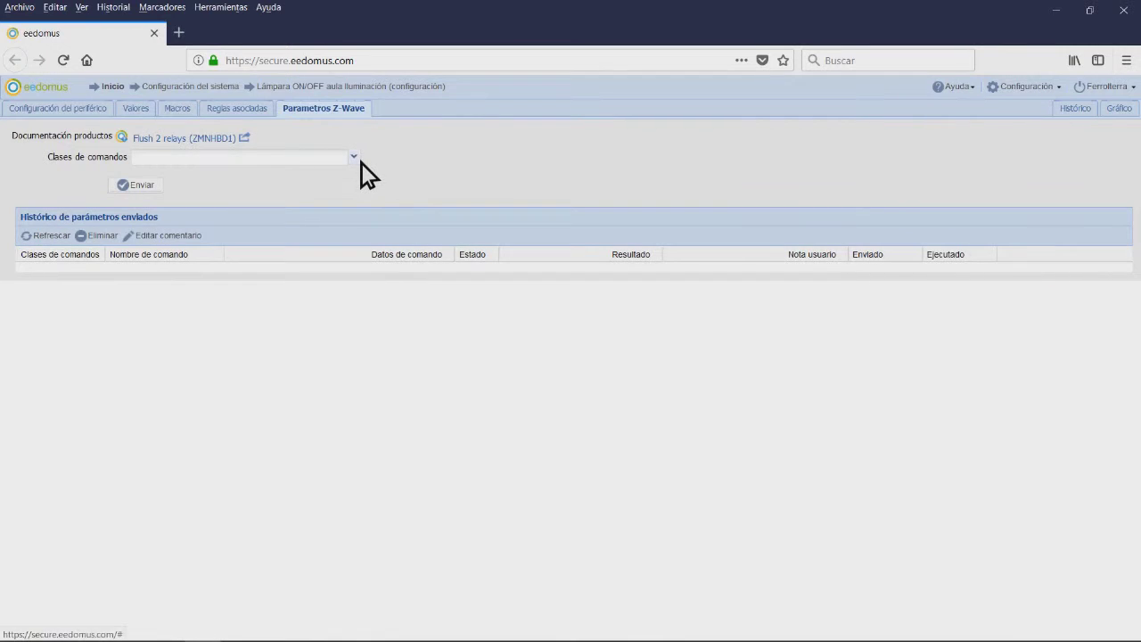
# Step: Choose the command class COMMAND_CLASS_CONFIGURATION with the command CONFIGURATION_SET for the Lámpara ON/OFF aula device
pyautogui.click(361, 161)
pyautogui.click(253, 220)
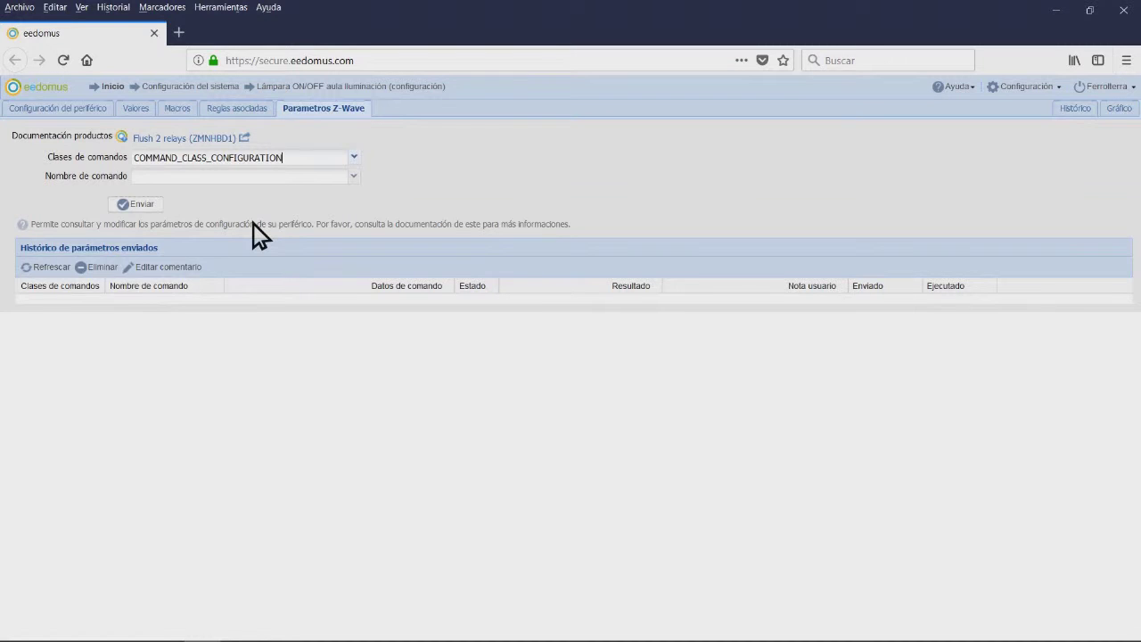
pyautogui.hotkey('ctrl', 'a')
pyautogui.press('BackSpace')
pyautogui.click(253, 223)
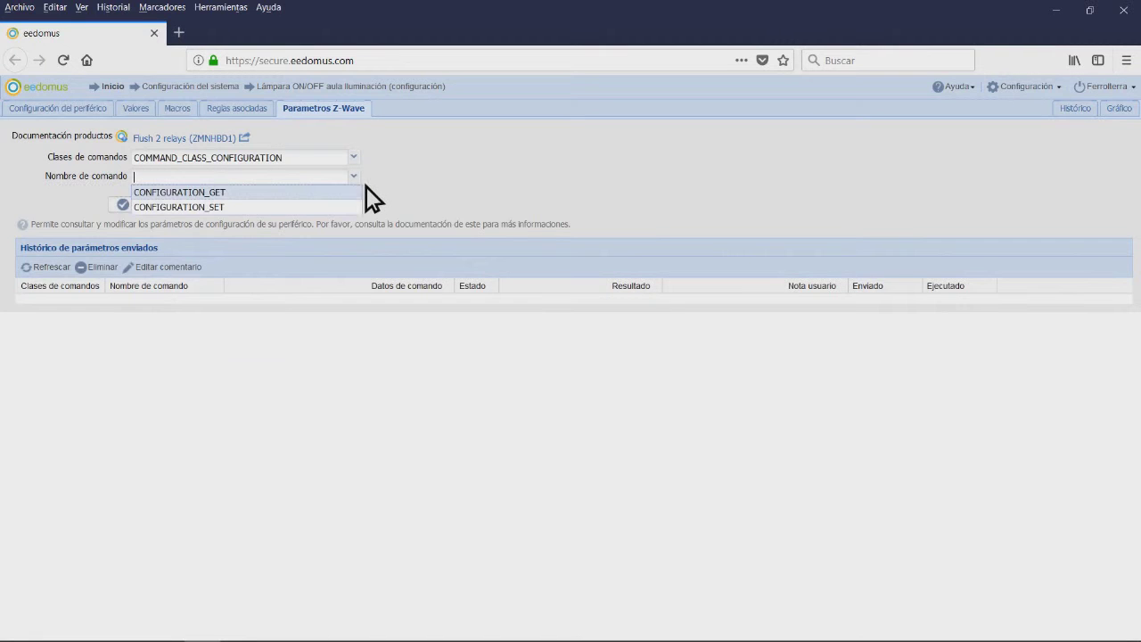
pyautogui.click(230, 214)
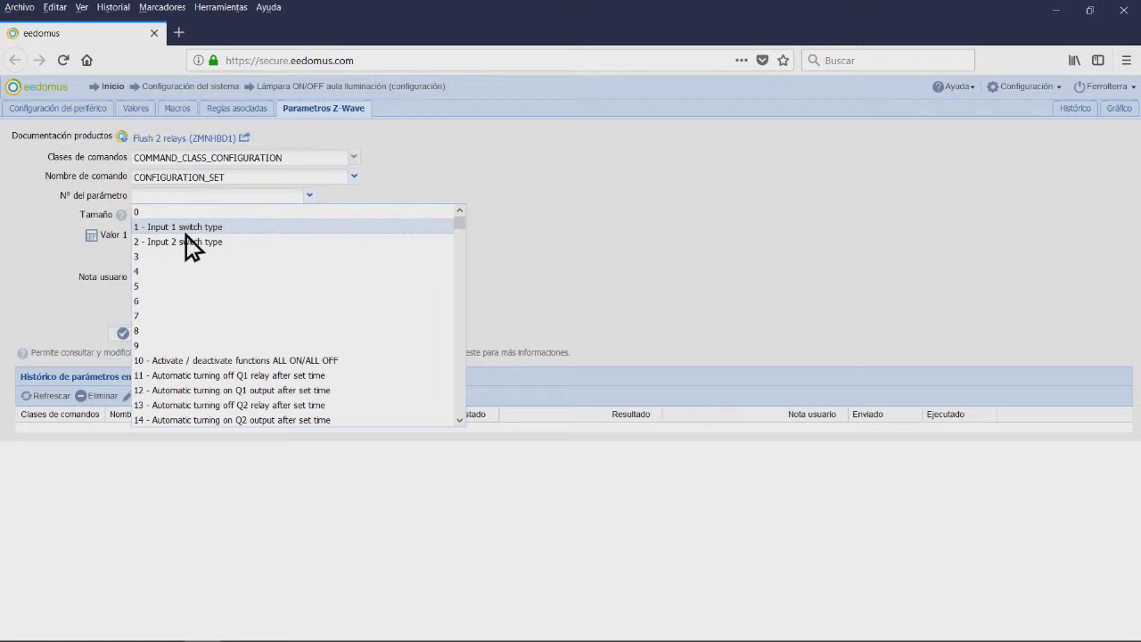
# Step: Set parameter 1 - Input 1 switch type to value 0 with size 1 and send it to the device
pyautogui.click(185, 233)
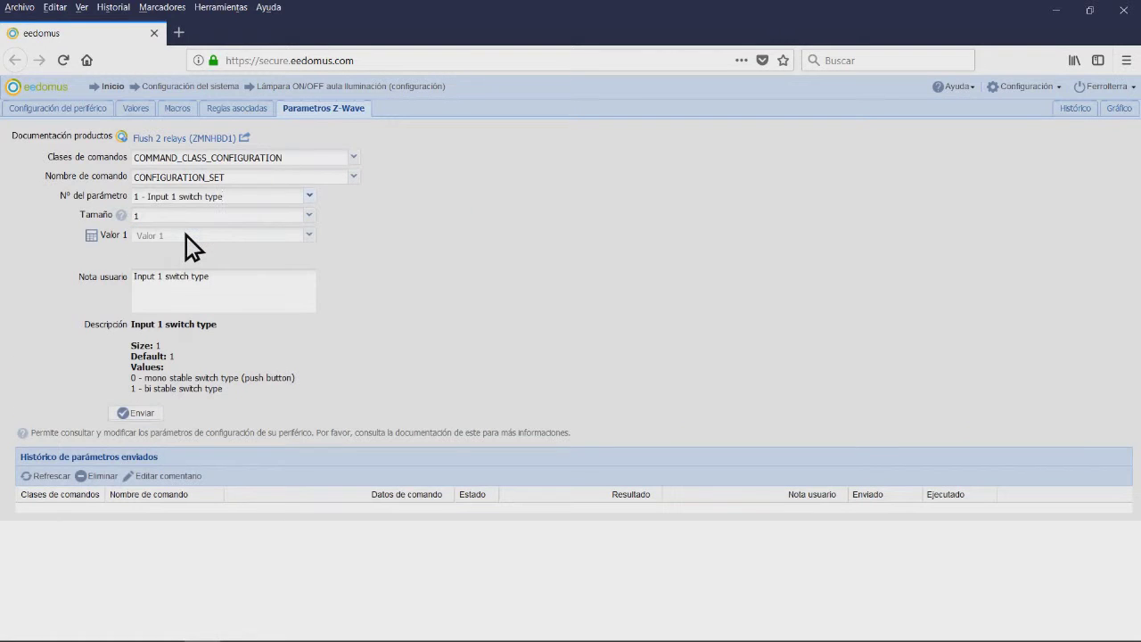
pyautogui.click(321, 241)
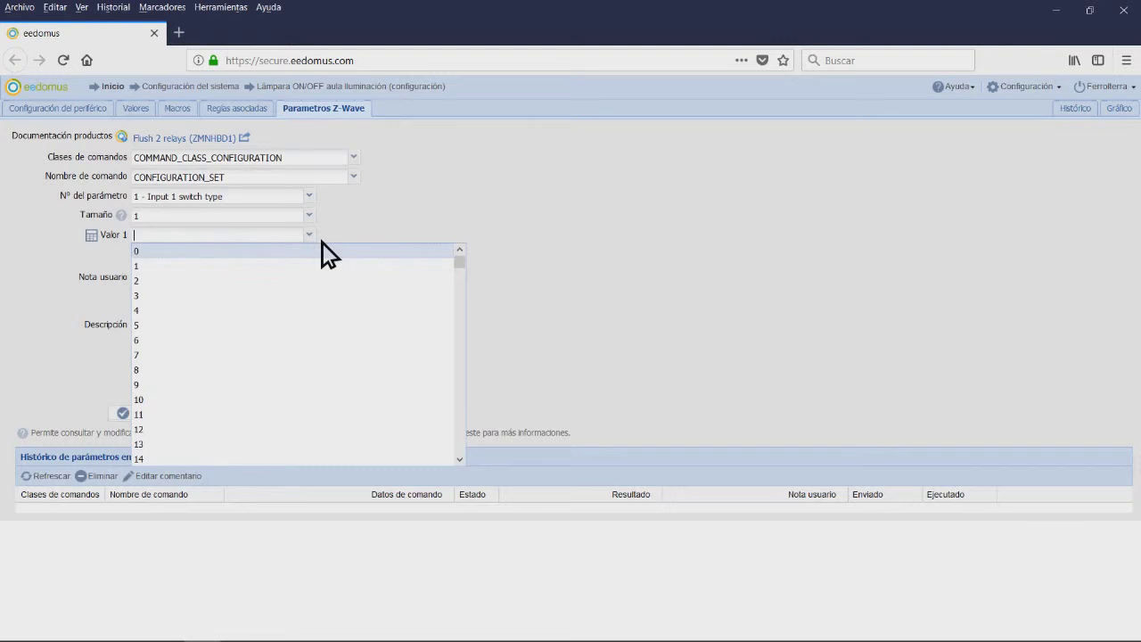
pyautogui.click(150, 253)
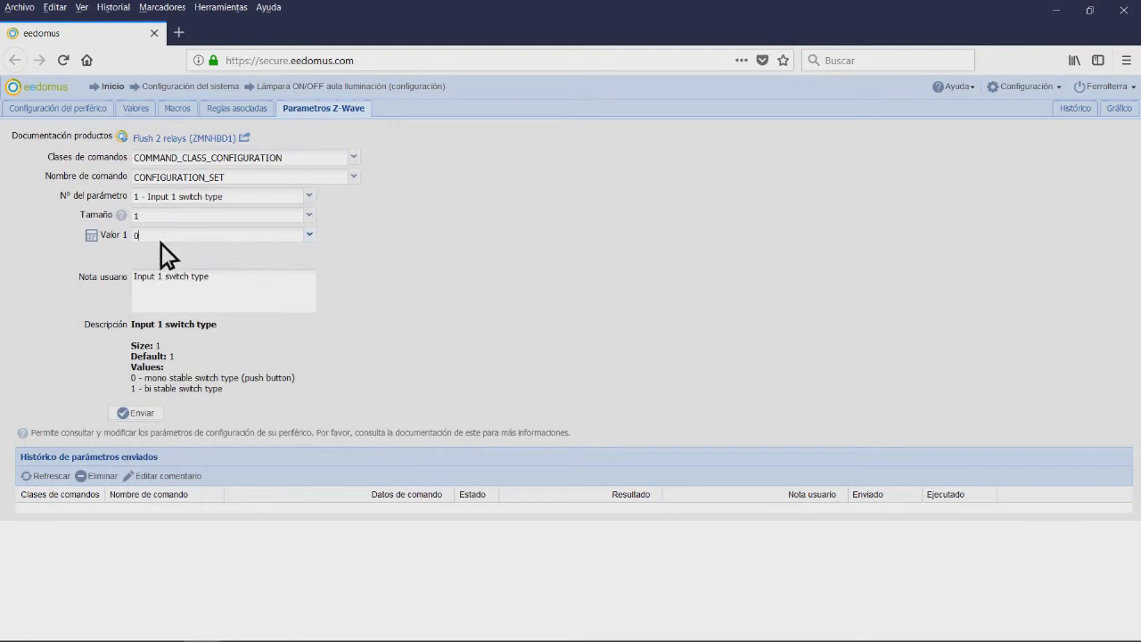
pyautogui.click(150, 235)
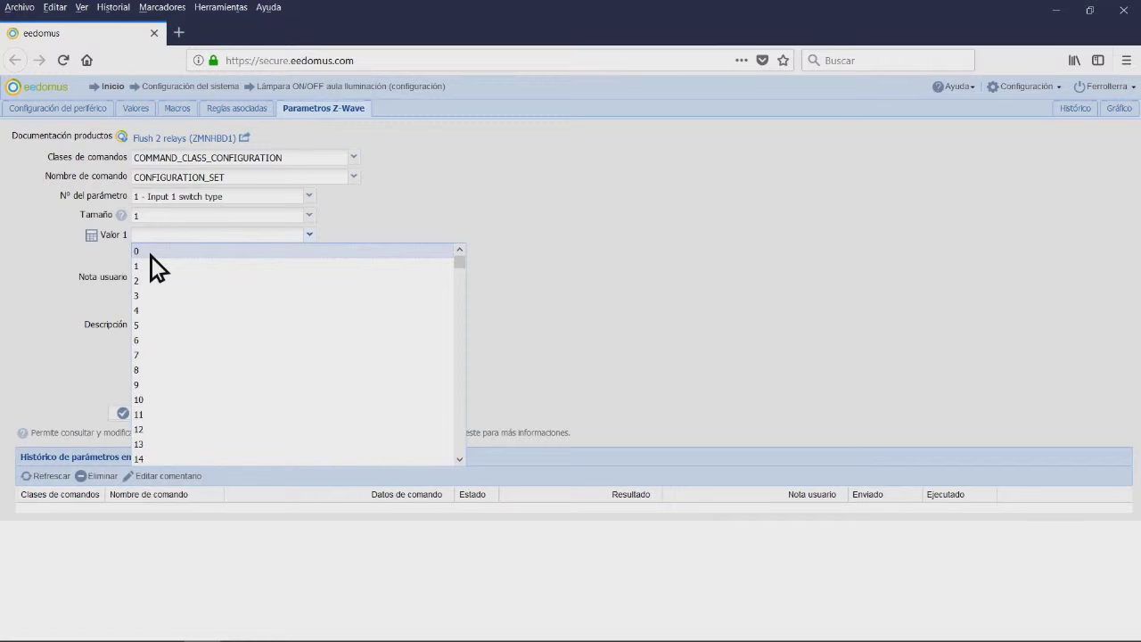
pyautogui.click(151, 255)
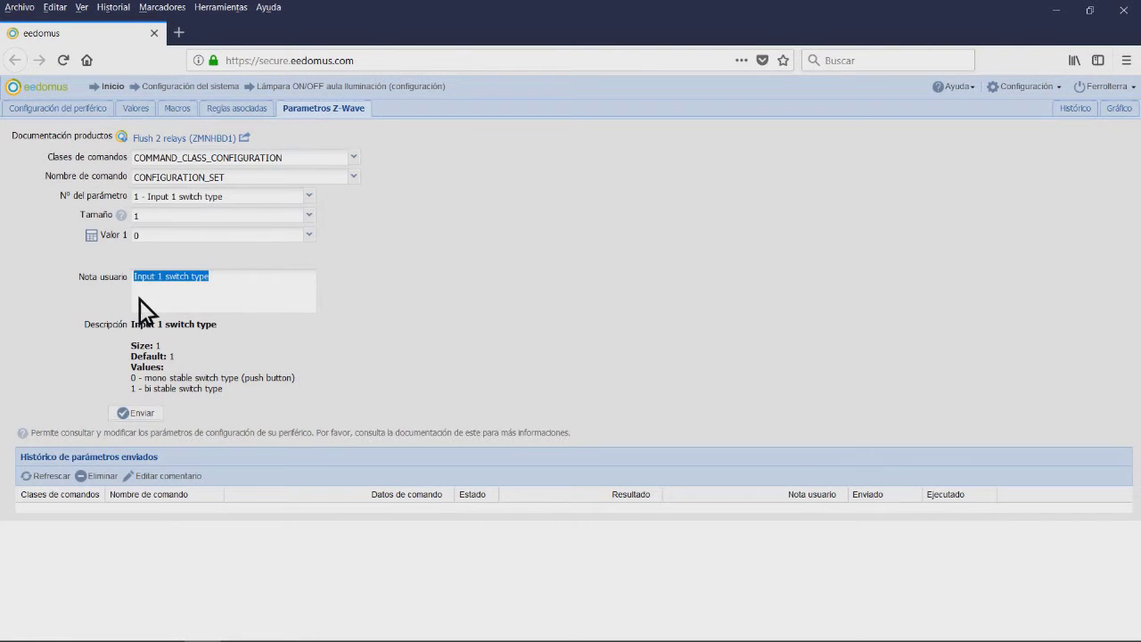
pyautogui.click(148, 419)
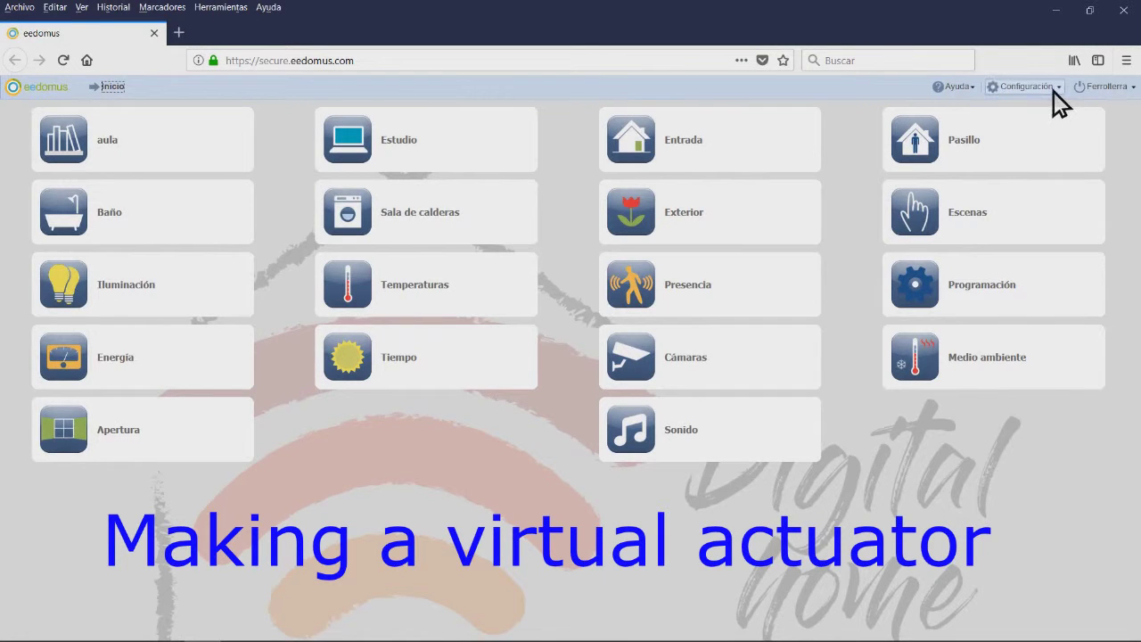
# Step: Add another type of peripheral from the system configuration and create an Escena programming element
pyautogui.click(1053, 91)
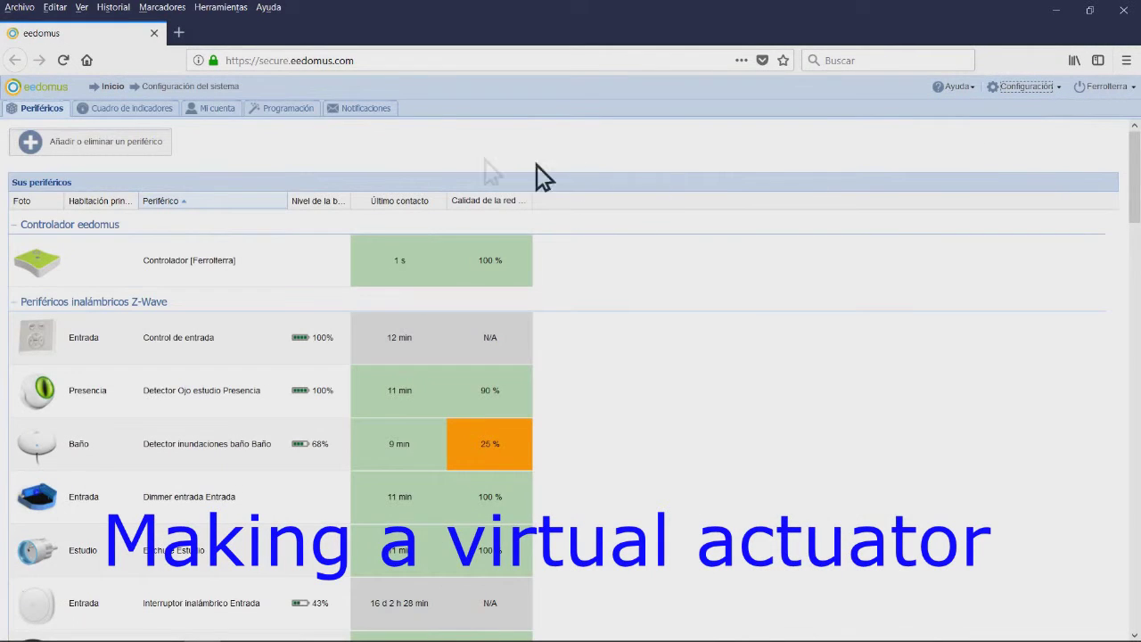
pyautogui.click(138, 149)
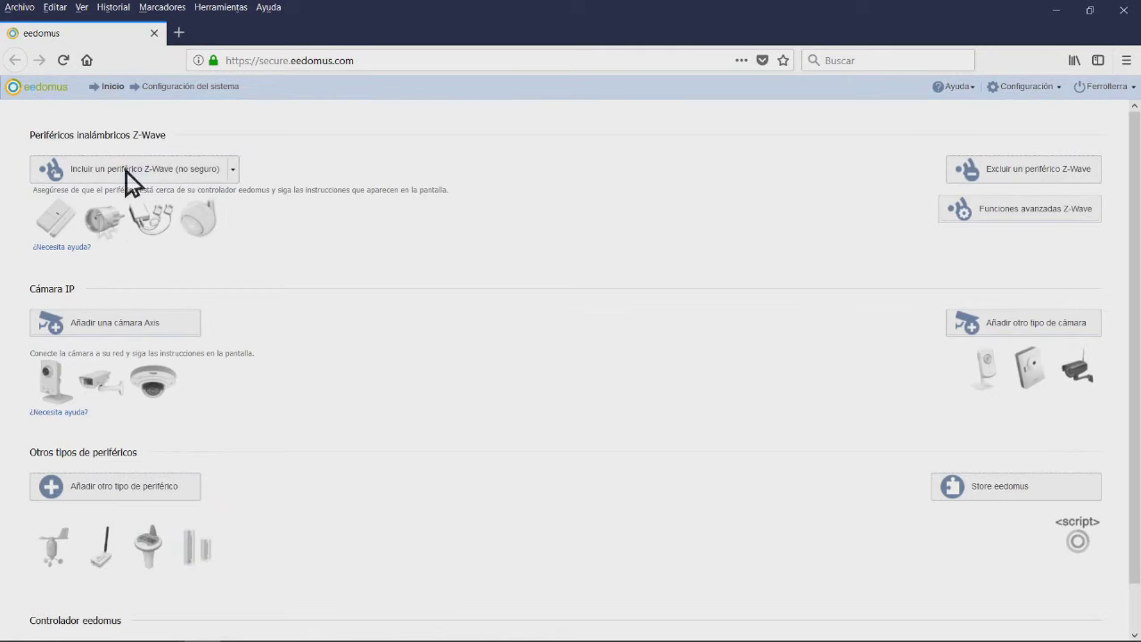
pyautogui.scroll(-1, 126, 457)
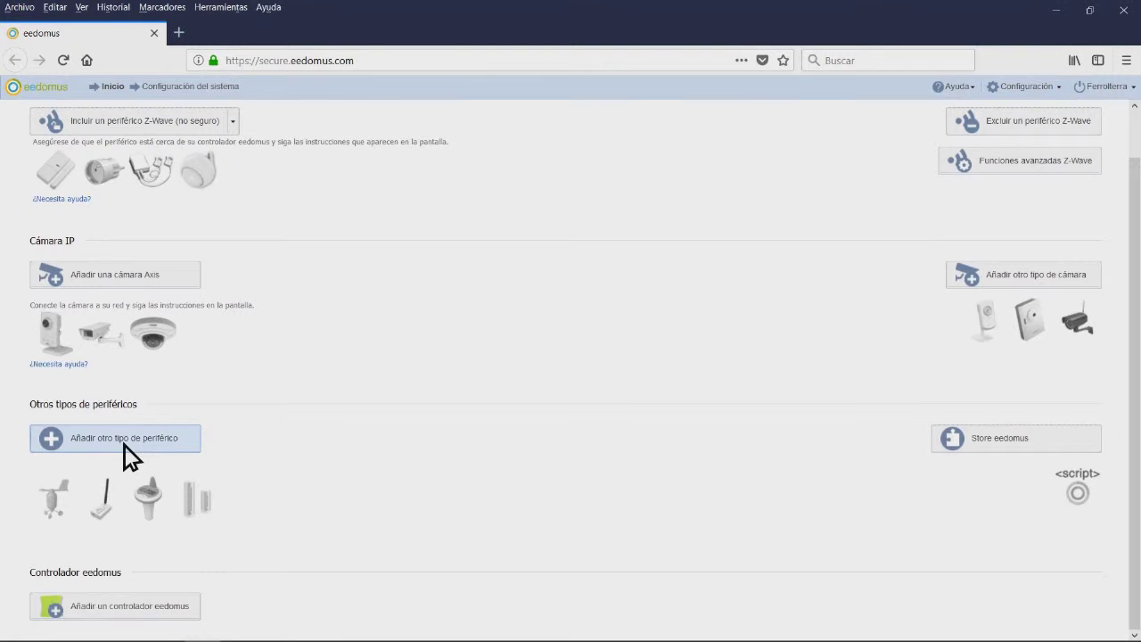
pyautogui.click(126, 456)
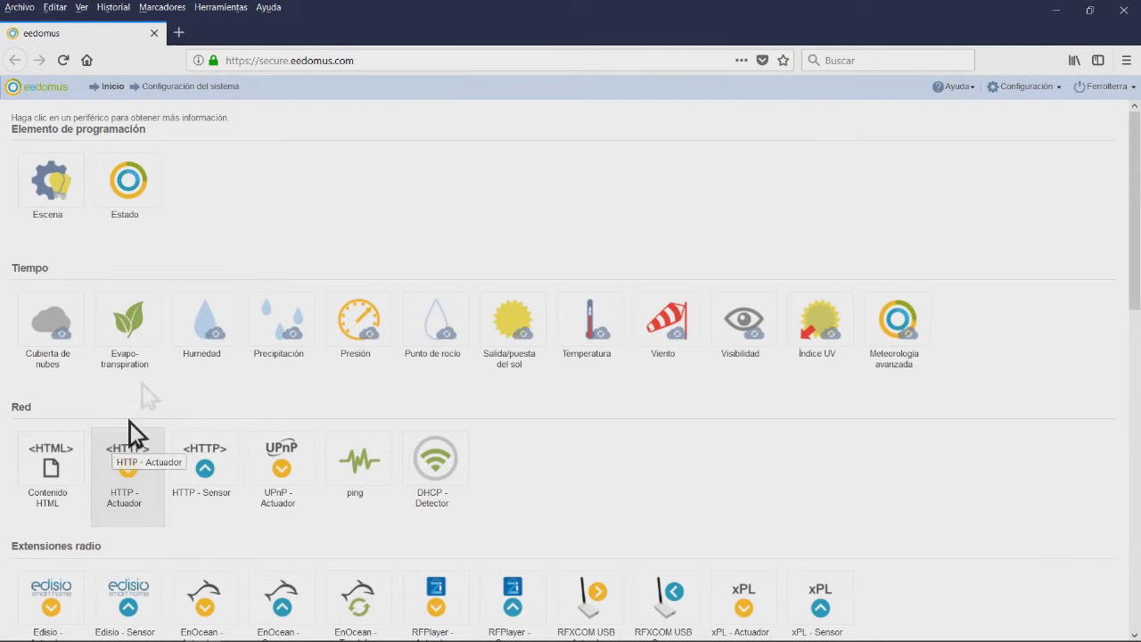
pyautogui.click(71, 194)
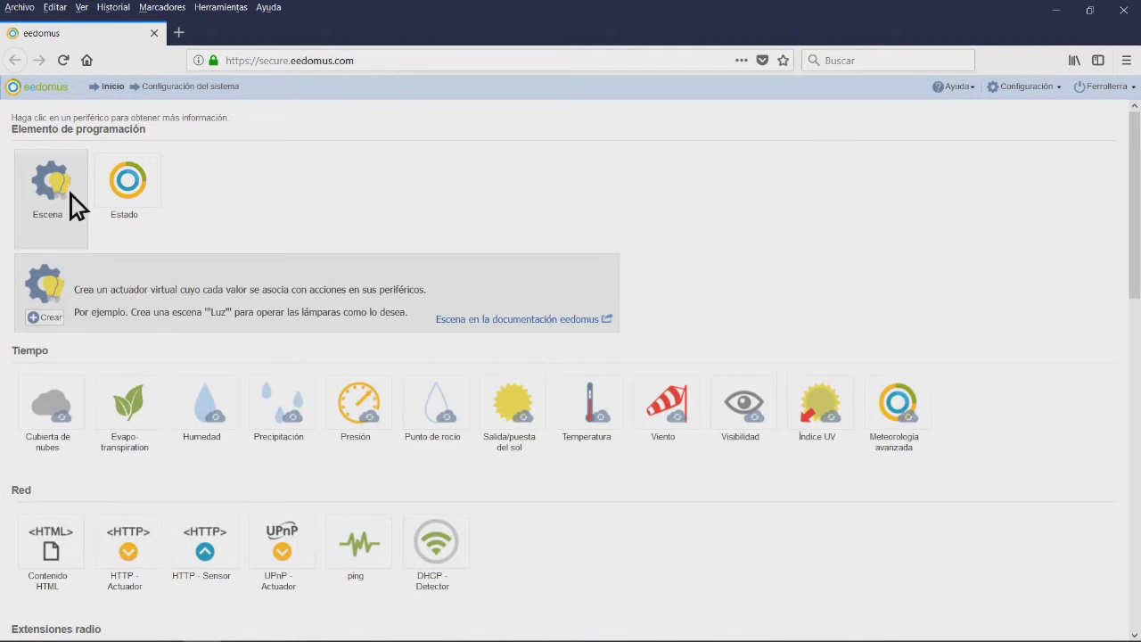
pyautogui.click(59, 321)
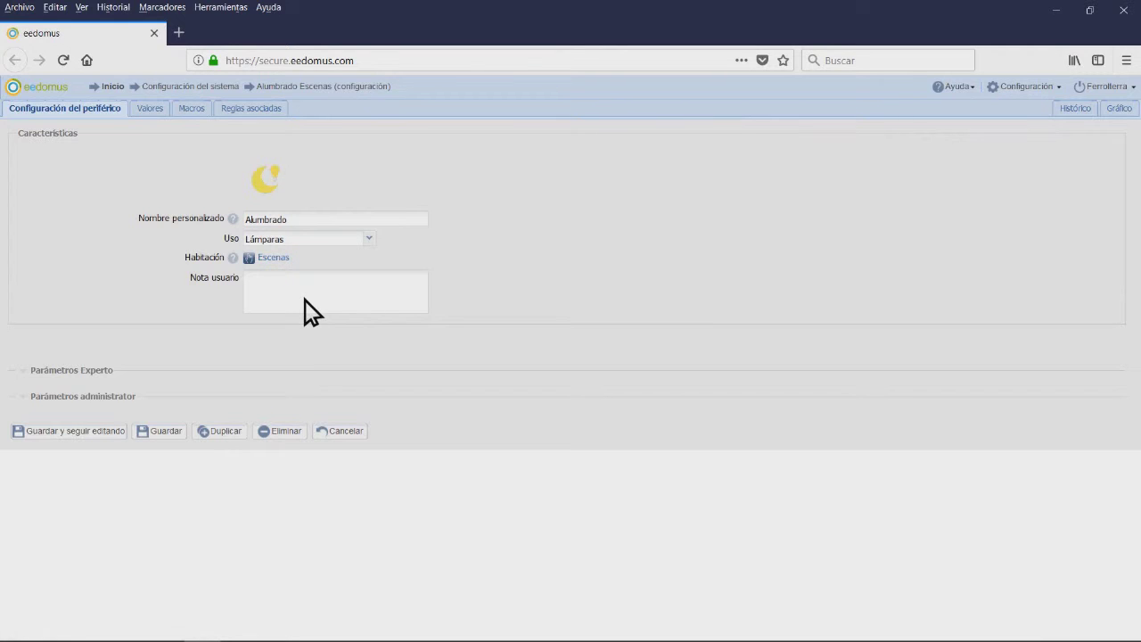
# Step: View the possible values of the Alumbrado scene and the lighting icons available for the Luz mañana value
pyautogui.click(163, 115)
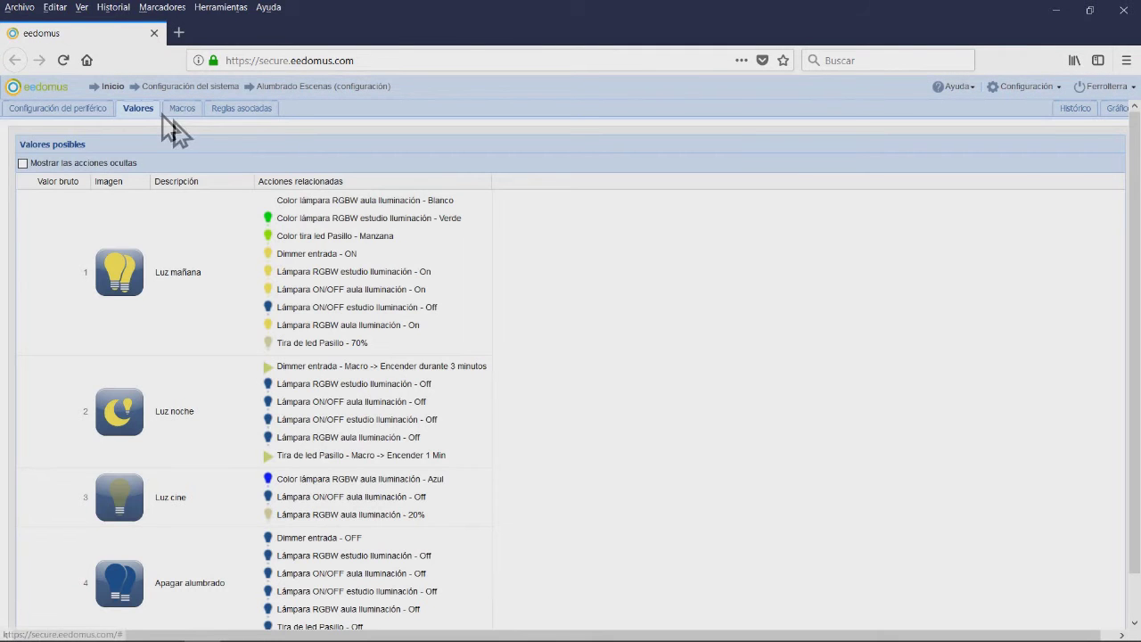
pyautogui.click(130, 279)
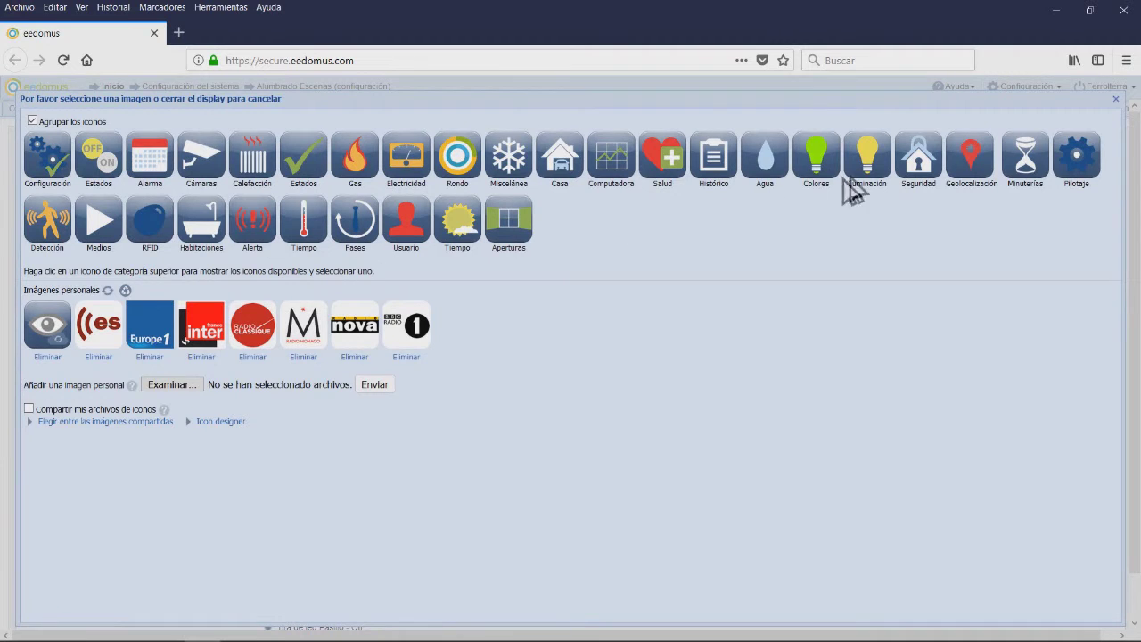
pyautogui.click(875, 166)
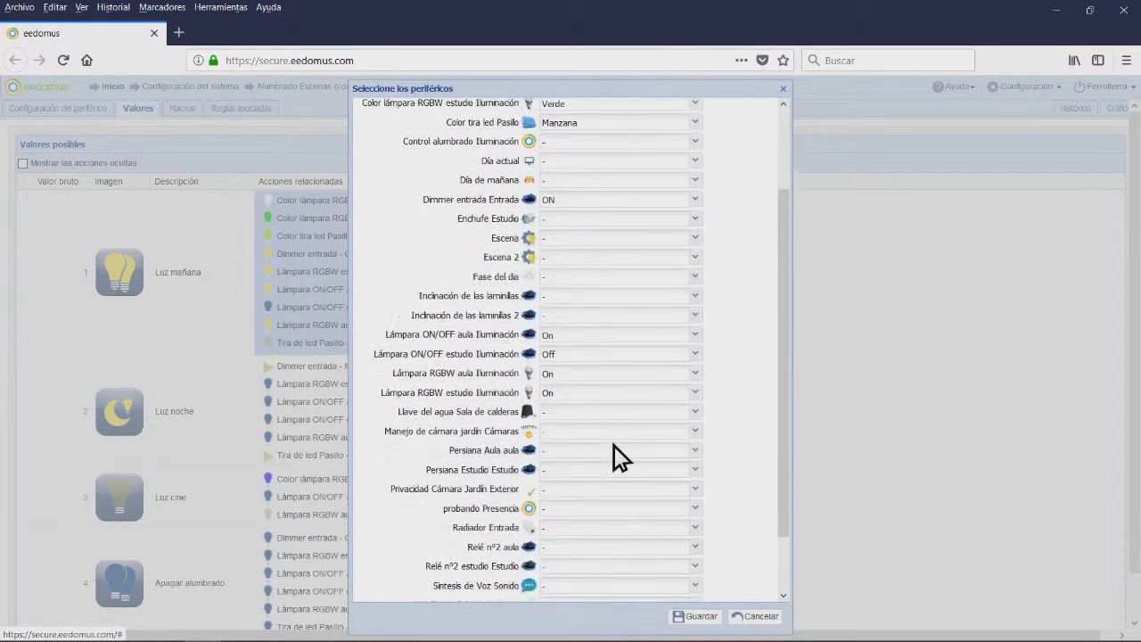
# Step: Examine the peripheral actions related to the Luz mañana and Luz noche values, closing each selection without saving
pyautogui.scroll(-3, 614, 445)
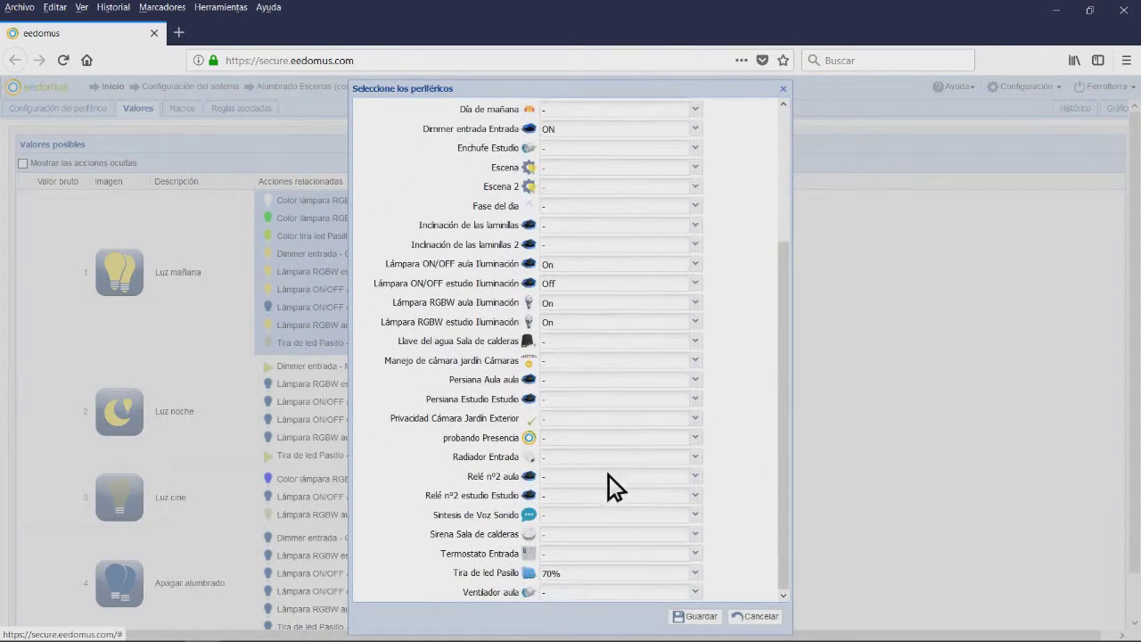
pyautogui.click(755, 616)
pyautogui.click(368, 399)
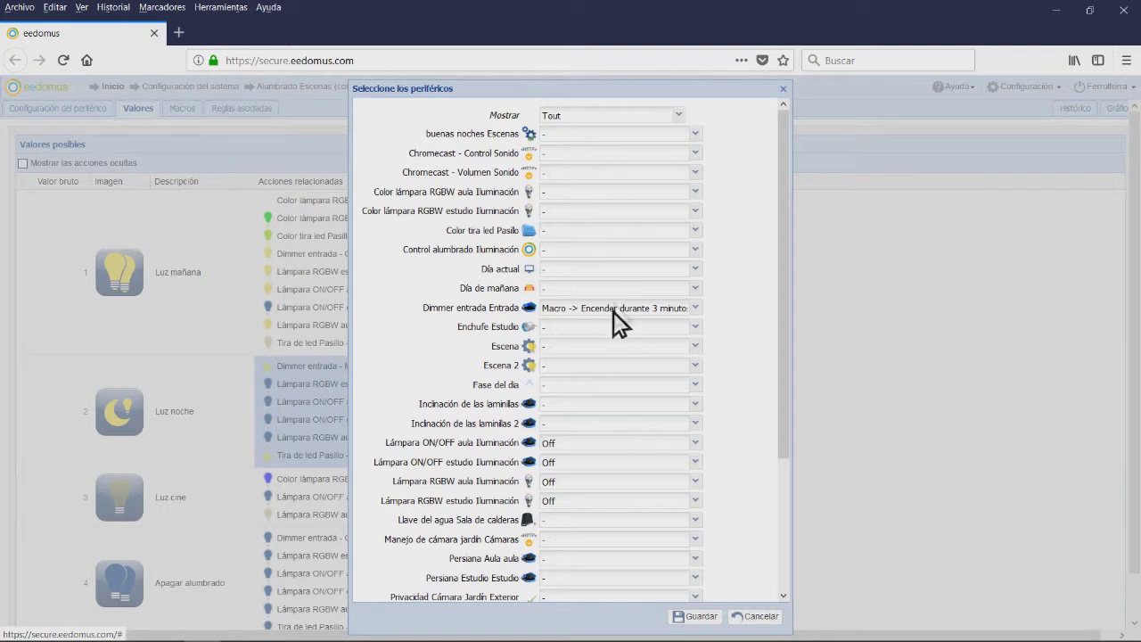
pyautogui.scroll(-2, 585, 371)
pyautogui.scroll(-4, 584, 371)
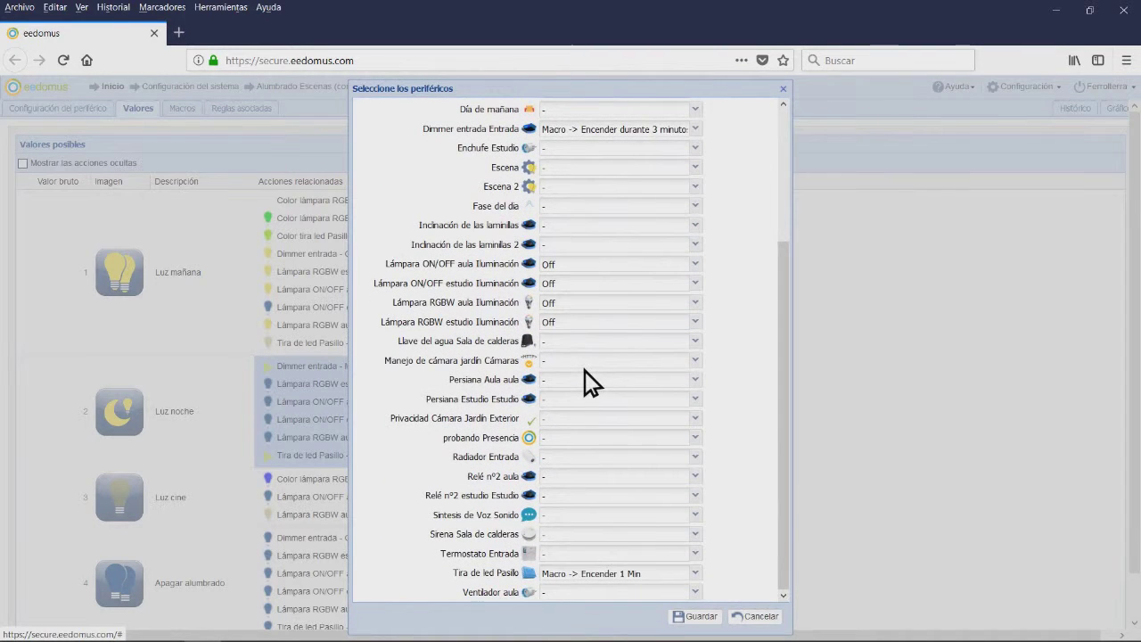
pyautogui.click(764, 616)
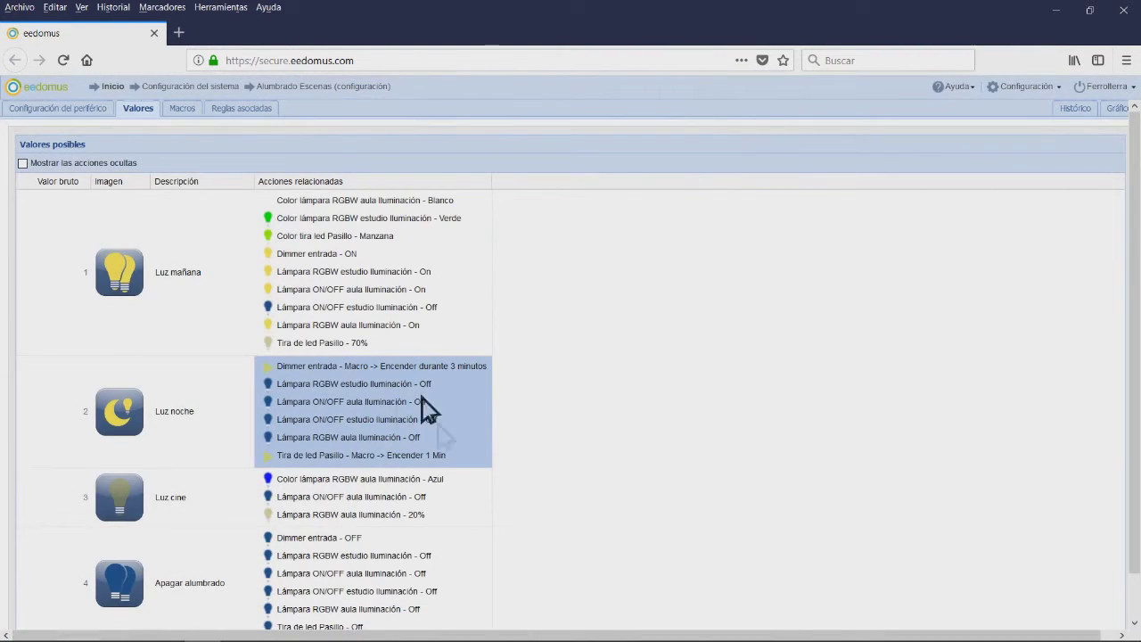
# Step: Examine the peripheral actions related to the Luz cine and Apagar alumbrado values of the Alumbrado scene
pyautogui.click(359, 511)
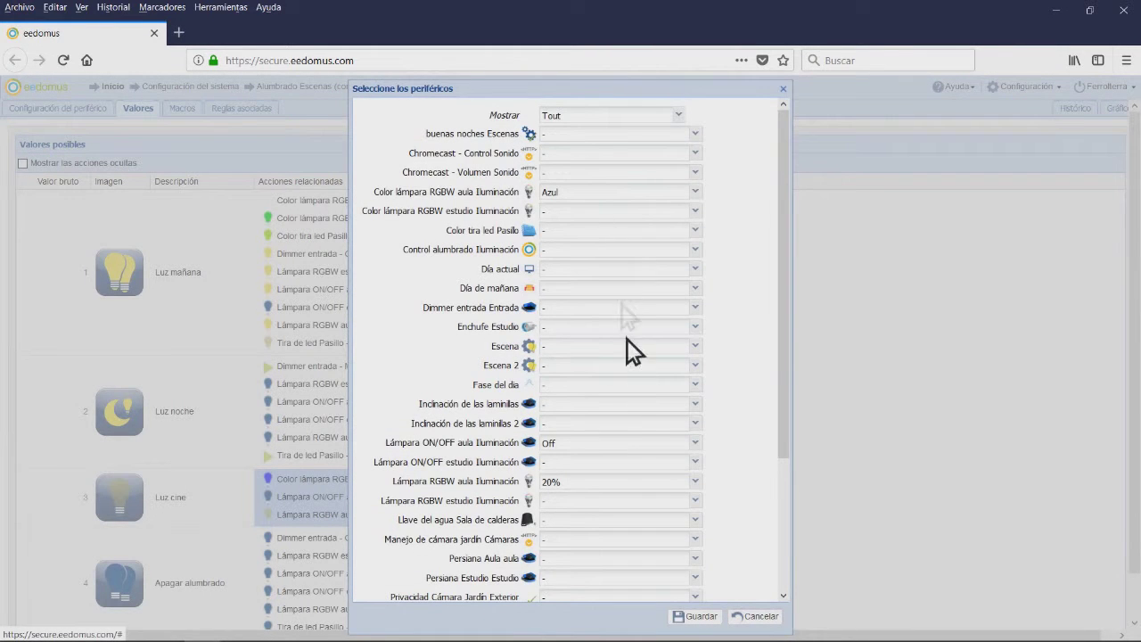
pyautogui.scroll(-3, 627, 419)
pyautogui.scroll(-2, 619, 441)
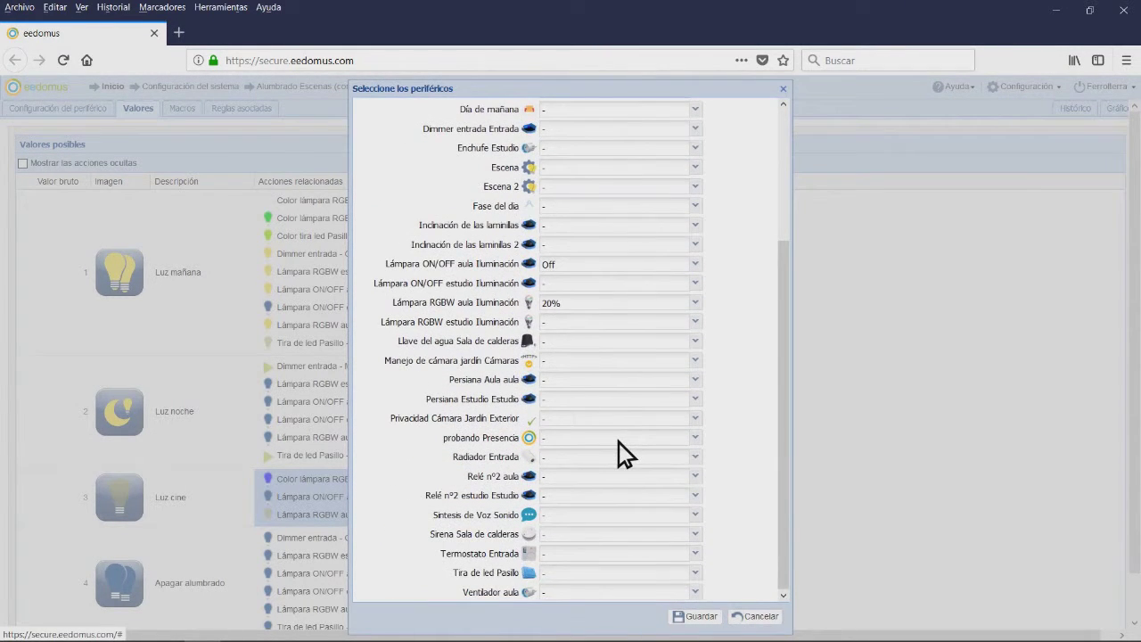
pyautogui.click(772, 617)
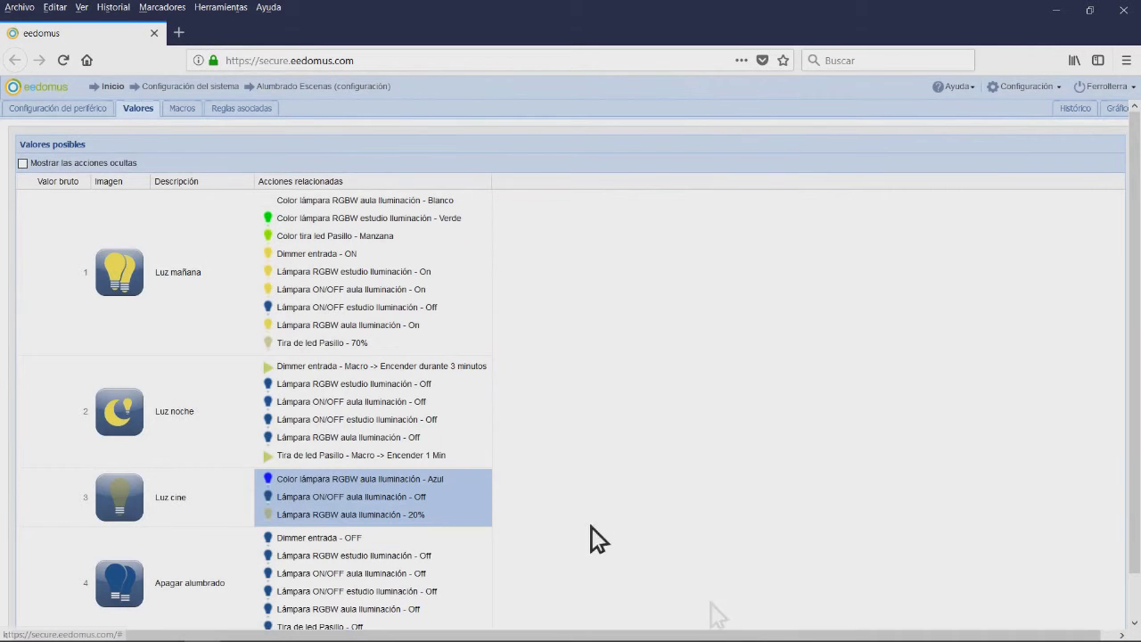
pyautogui.click(370, 573)
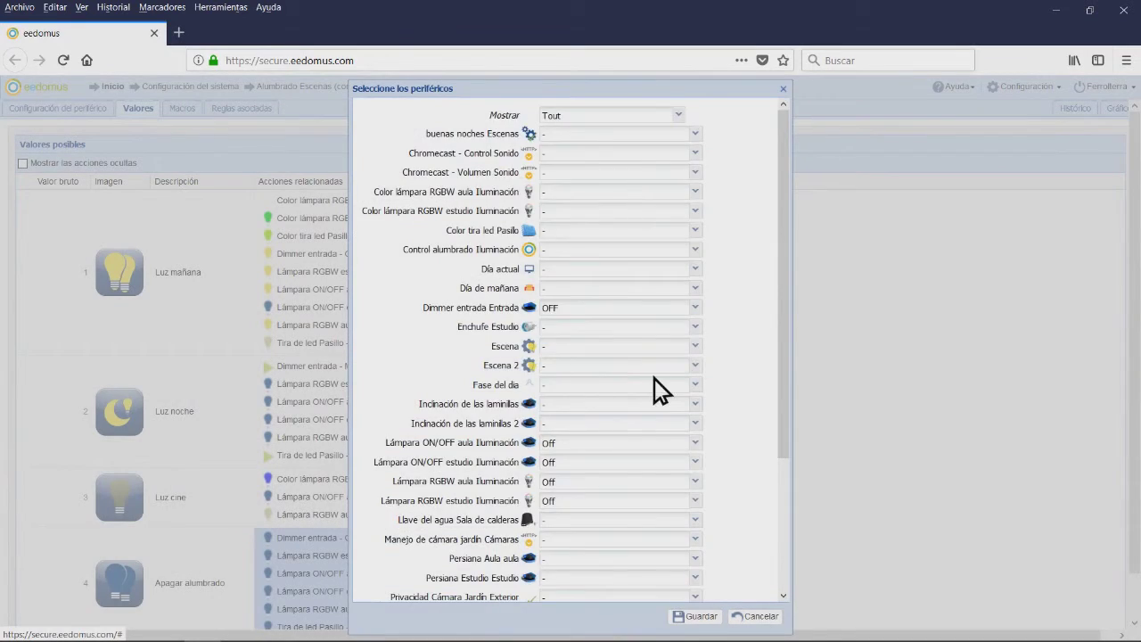
pyautogui.scroll(-5, 655, 377)
pyautogui.scroll(3, 655, 389)
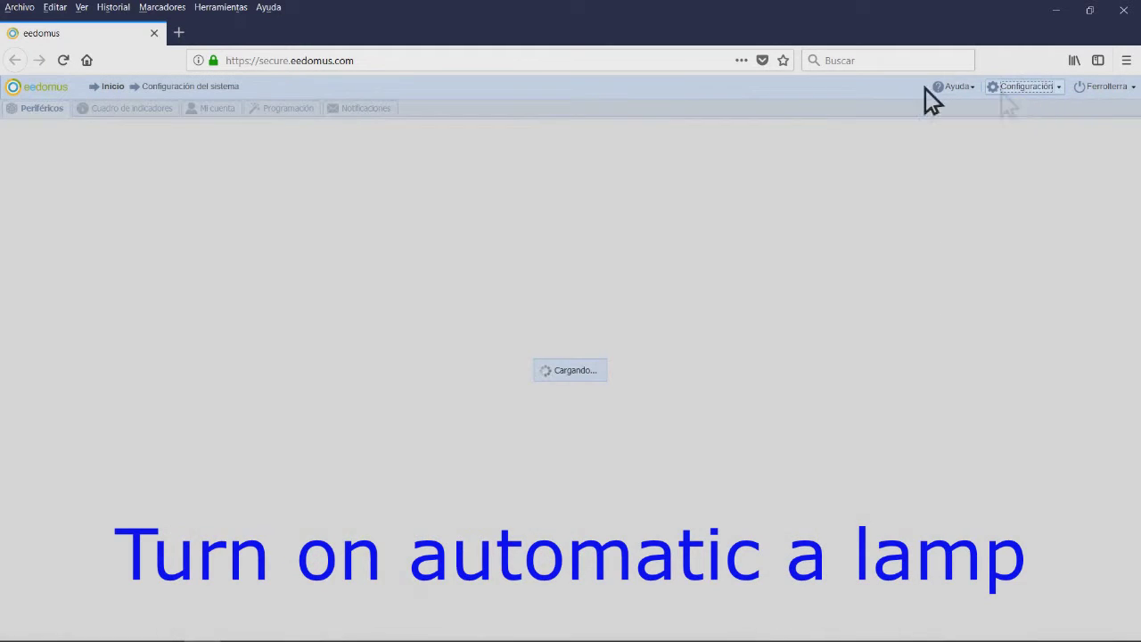
# Step: Open the list of programming rules in the system configuration and start a new rule
pyautogui.click(301, 114)
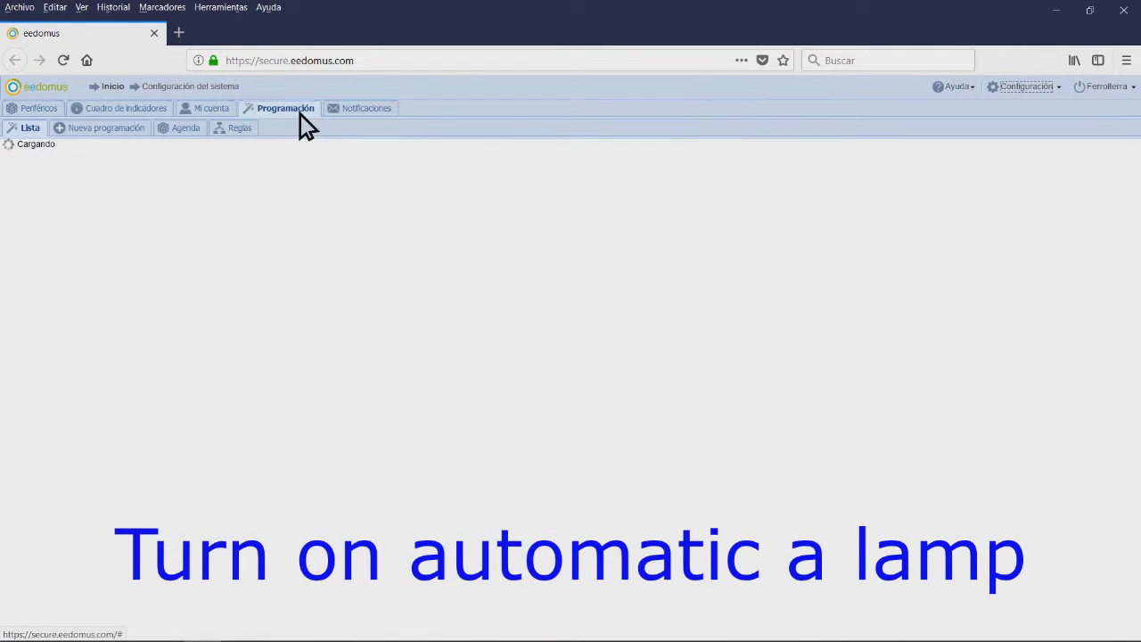
pyautogui.click(249, 134)
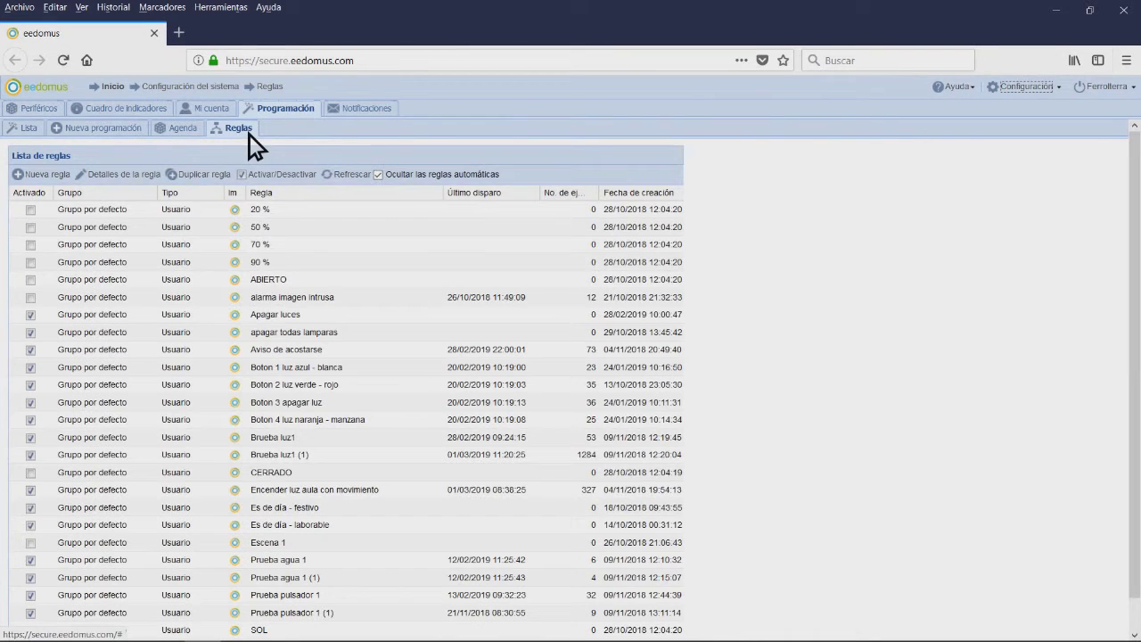
pyautogui.click(49, 178)
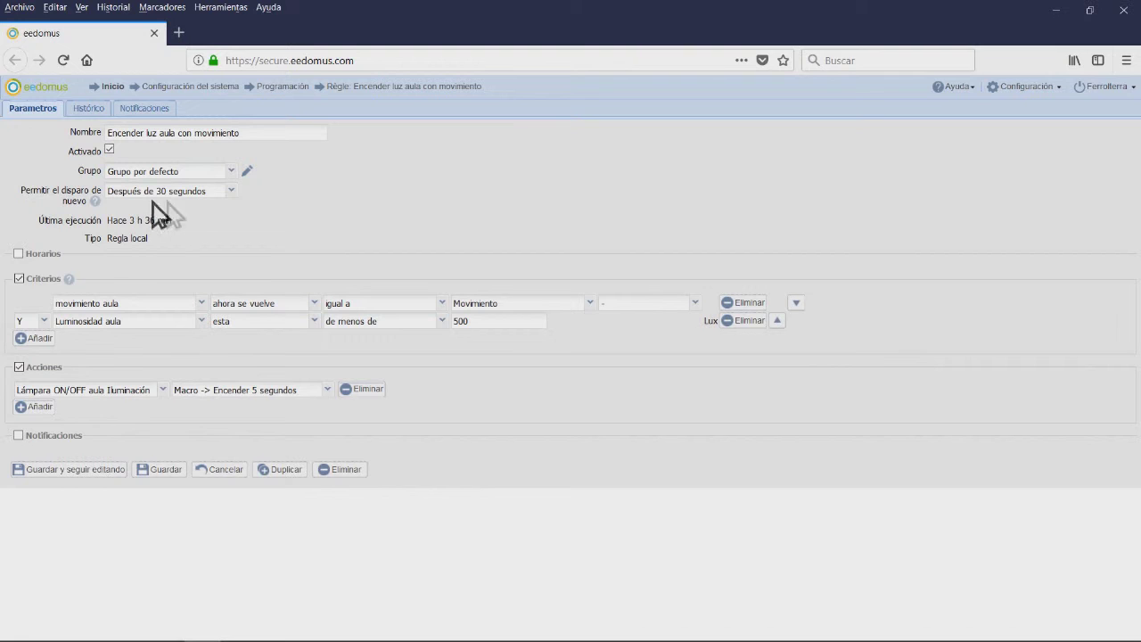
# Step: Examine the re-trigger delays, the criterion peripherals and the movement values available for the rule Encender luz aula con movimiento
pyautogui.click(246, 192)
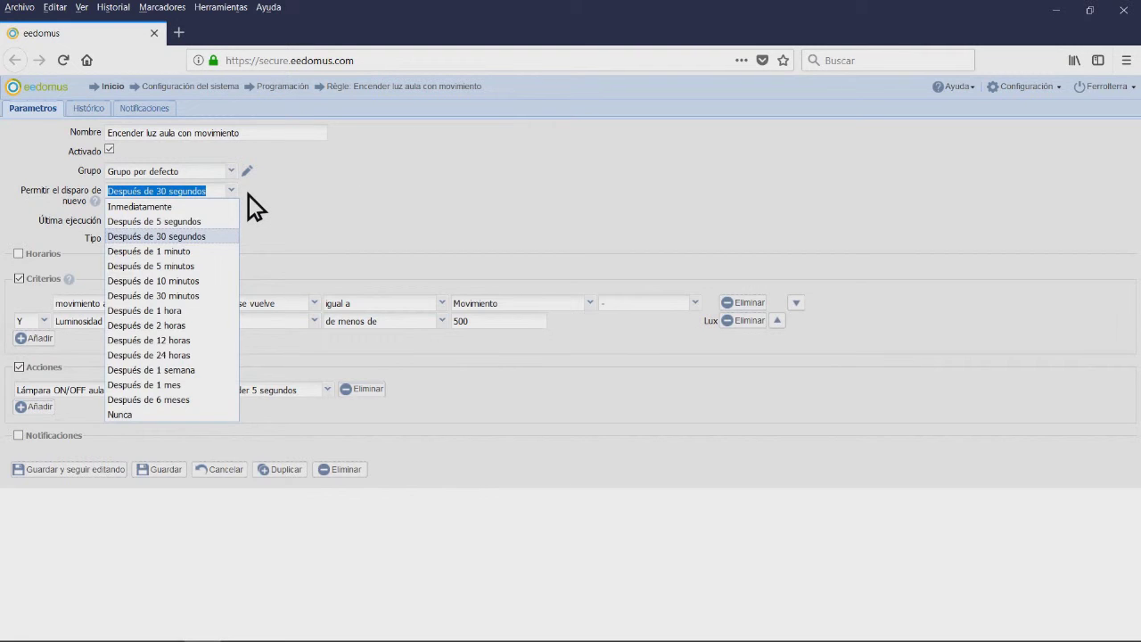
pyautogui.click(247, 197)
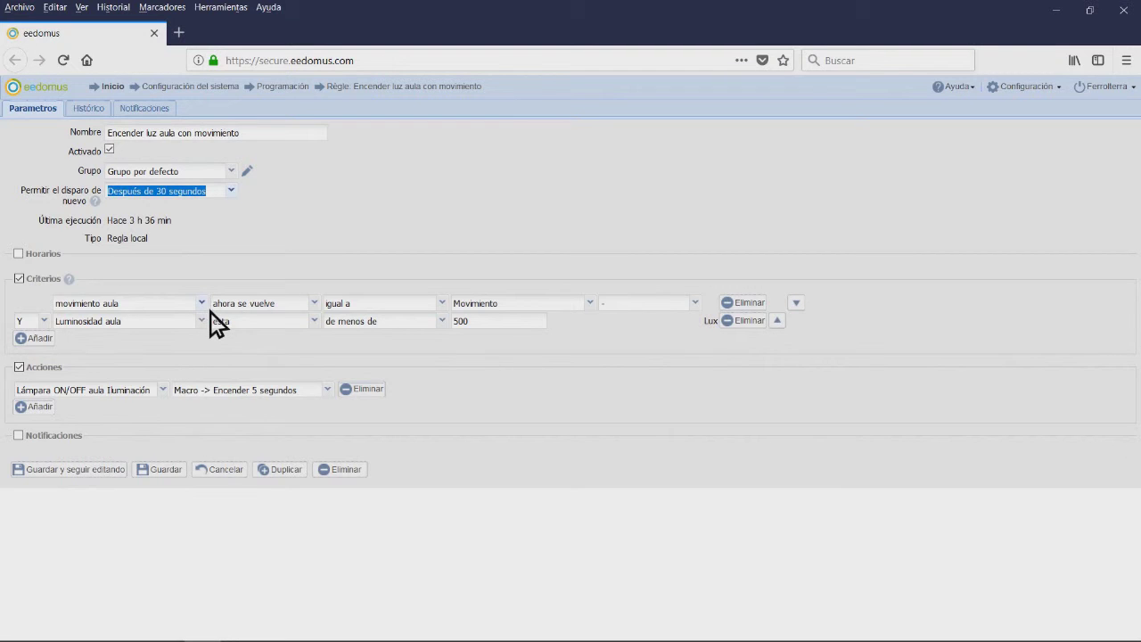
pyautogui.click(214, 310)
pyautogui.click(201, 304)
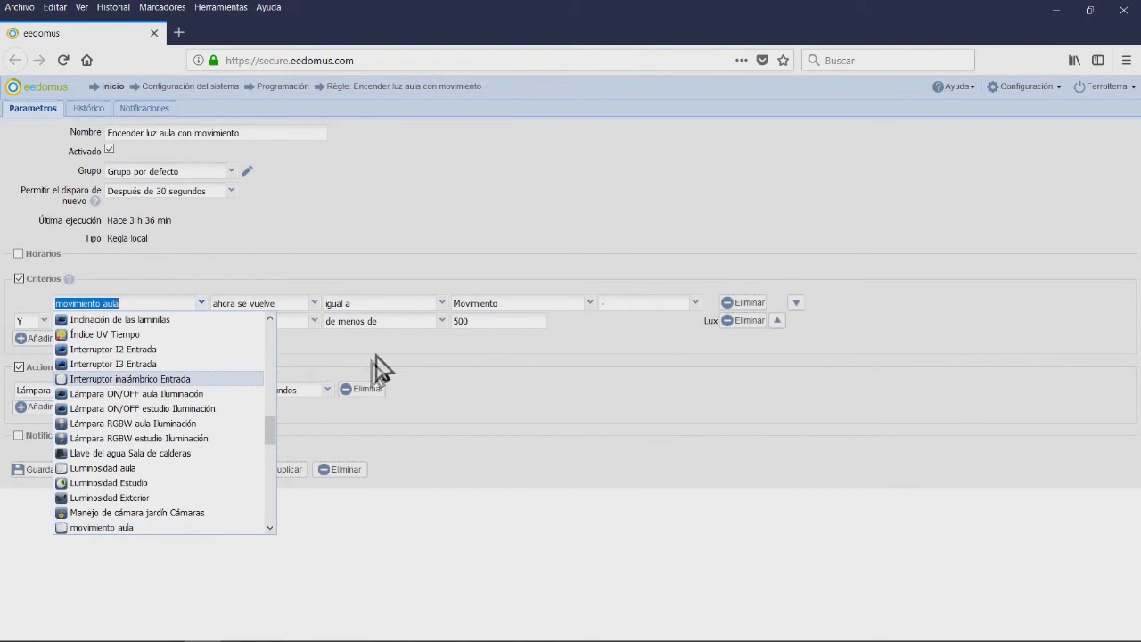
pyautogui.click(328, 337)
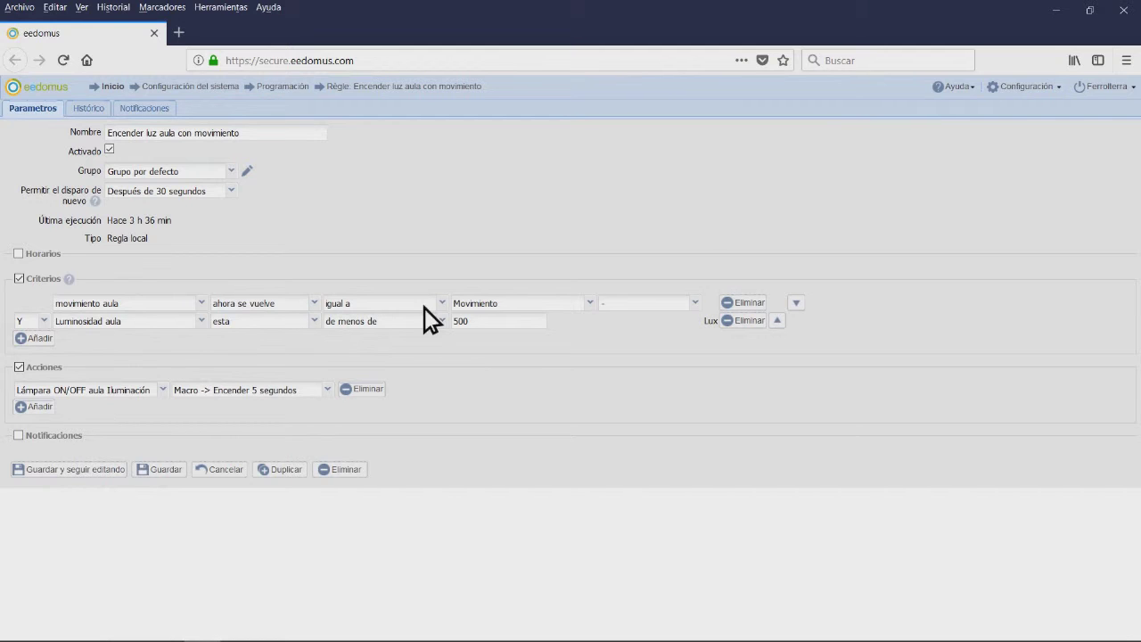
pyautogui.click(595, 305)
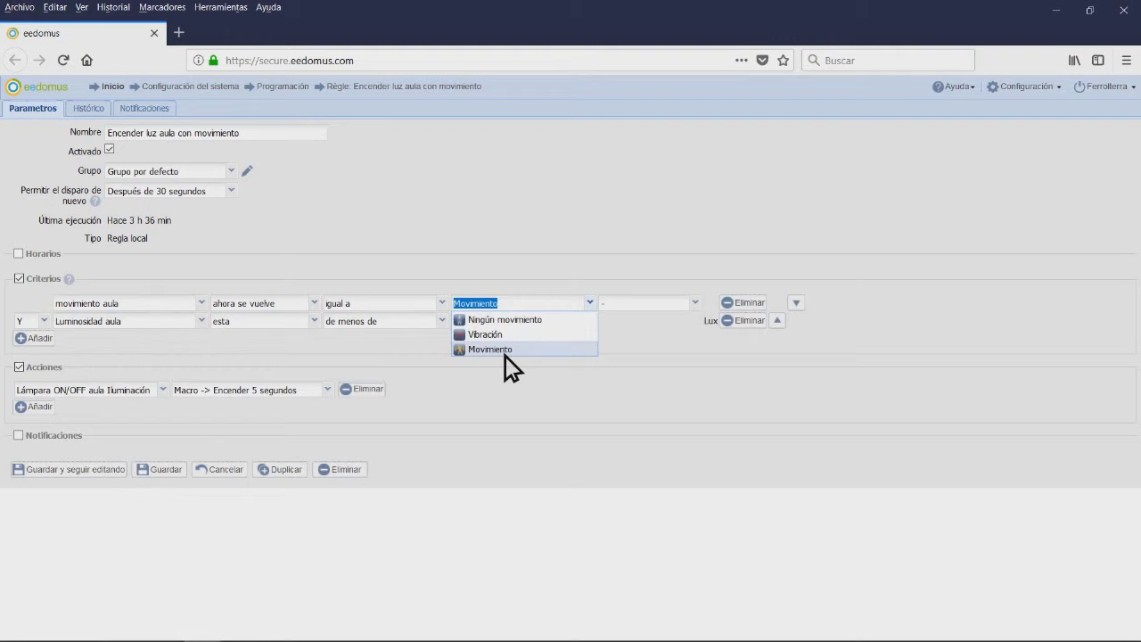
pyautogui.click(504, 353)
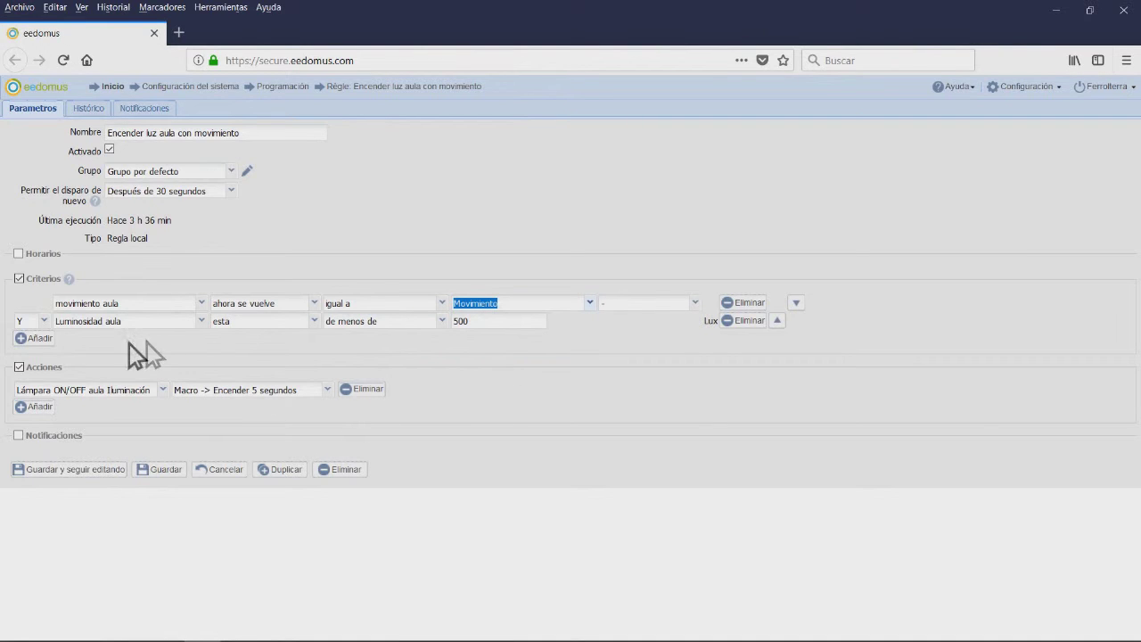
# Step: Examine the peripherals available for the rule's Luminosidad aula criterion and its lamp action
pyautogui.click(202, 321)
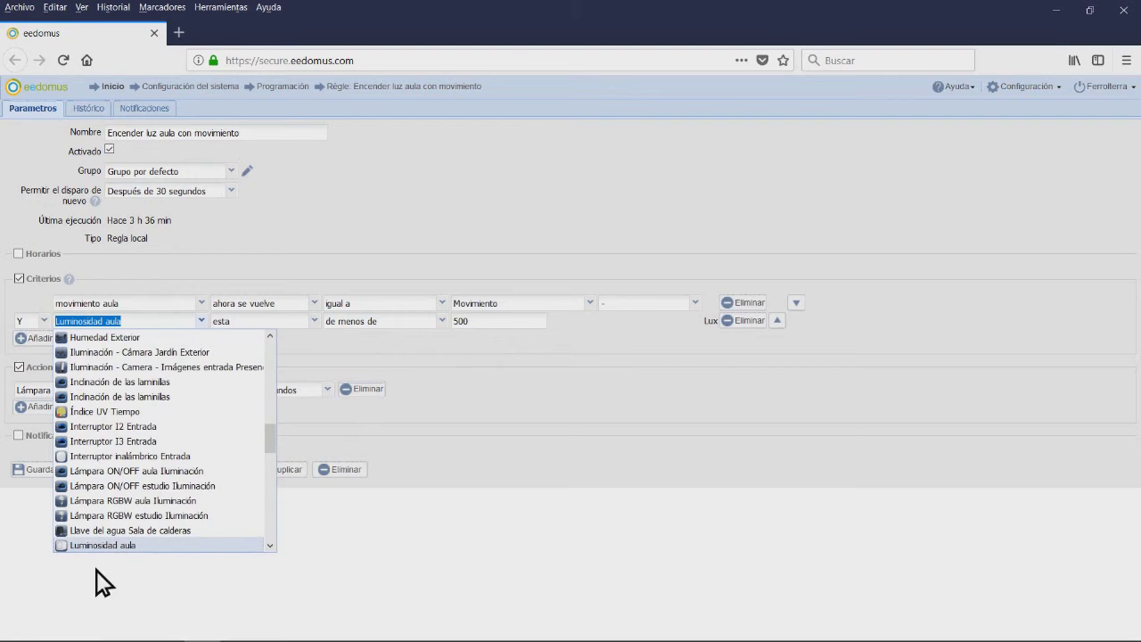
pyautogui.click(342, 354)
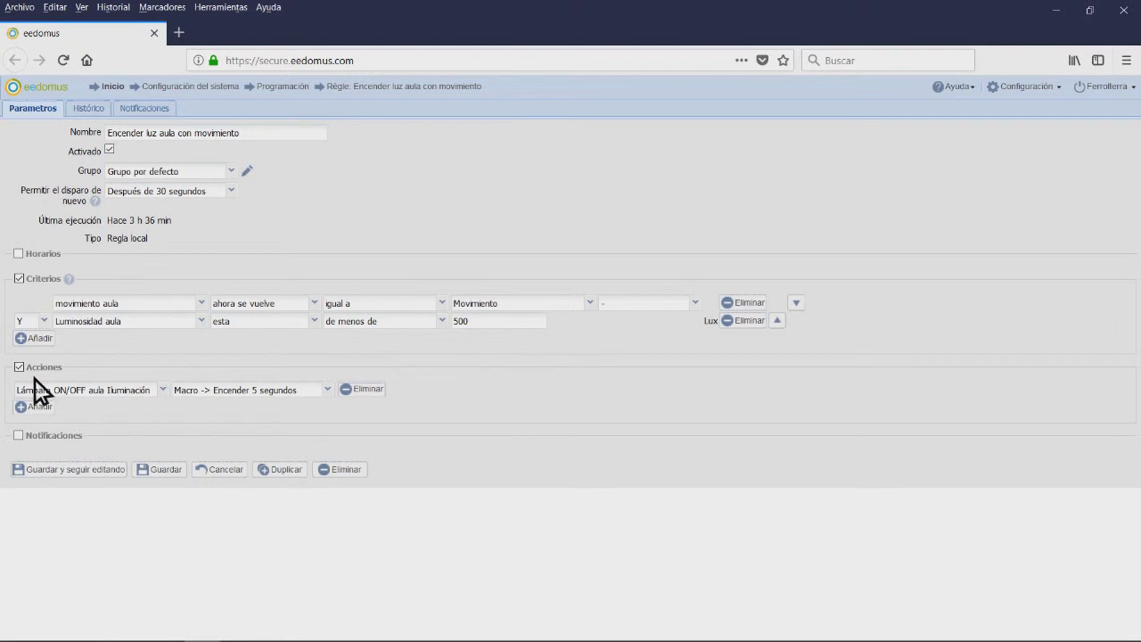
pyautogui.click(176, 397)
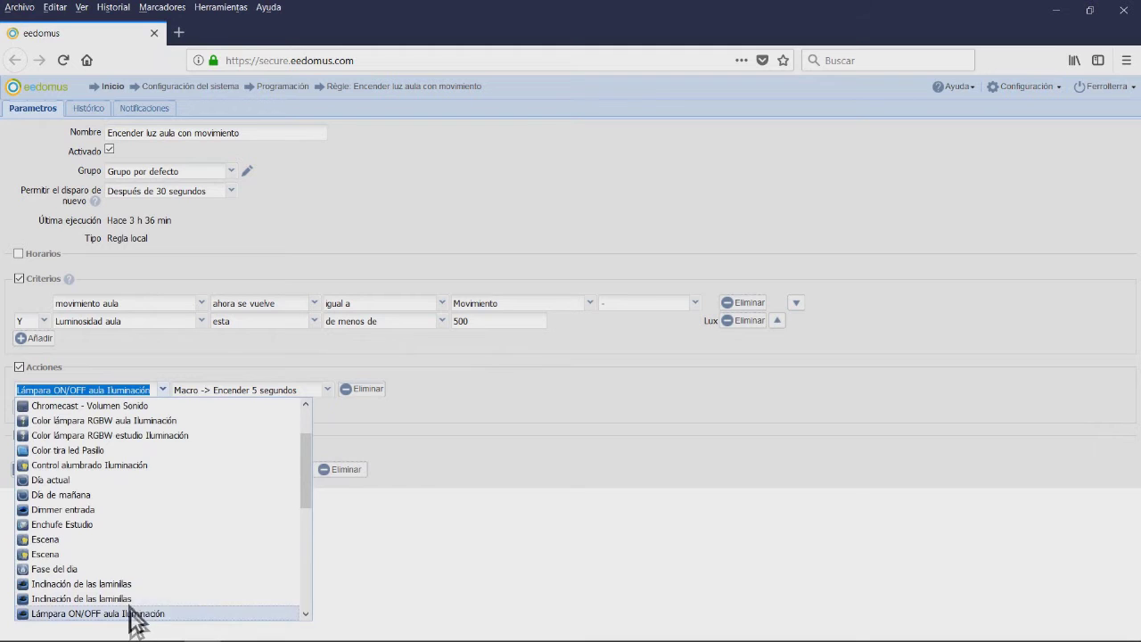
pyautogui.click(356, 426)
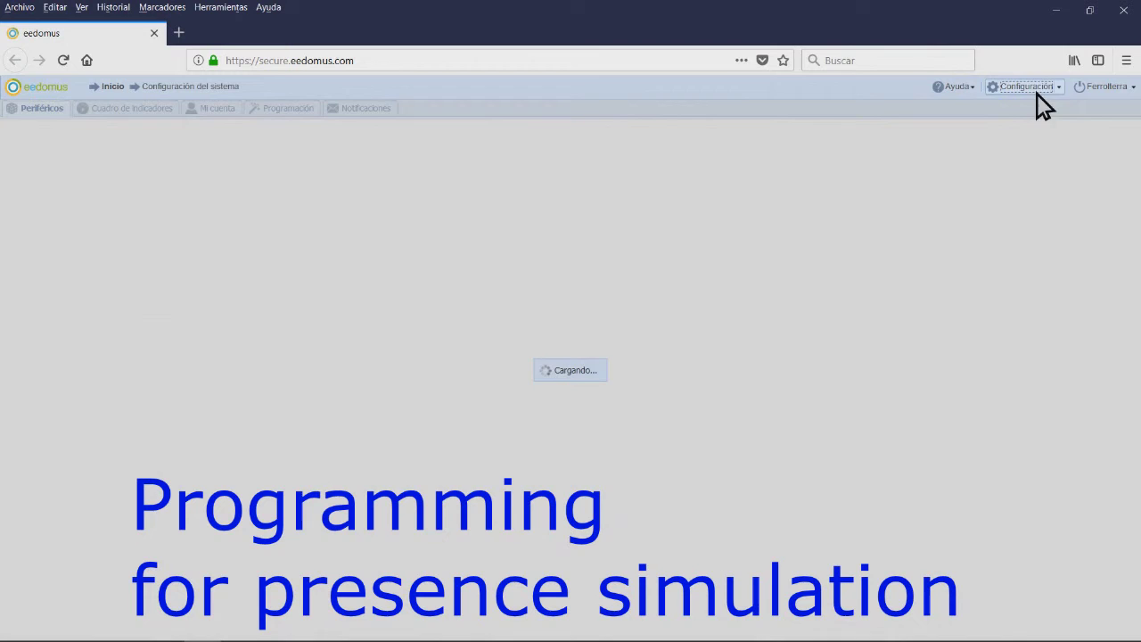
# Step: Start a new Simulación de presencia programming from the lighting category of the programming assistant
pyautogui.click(291, 115)
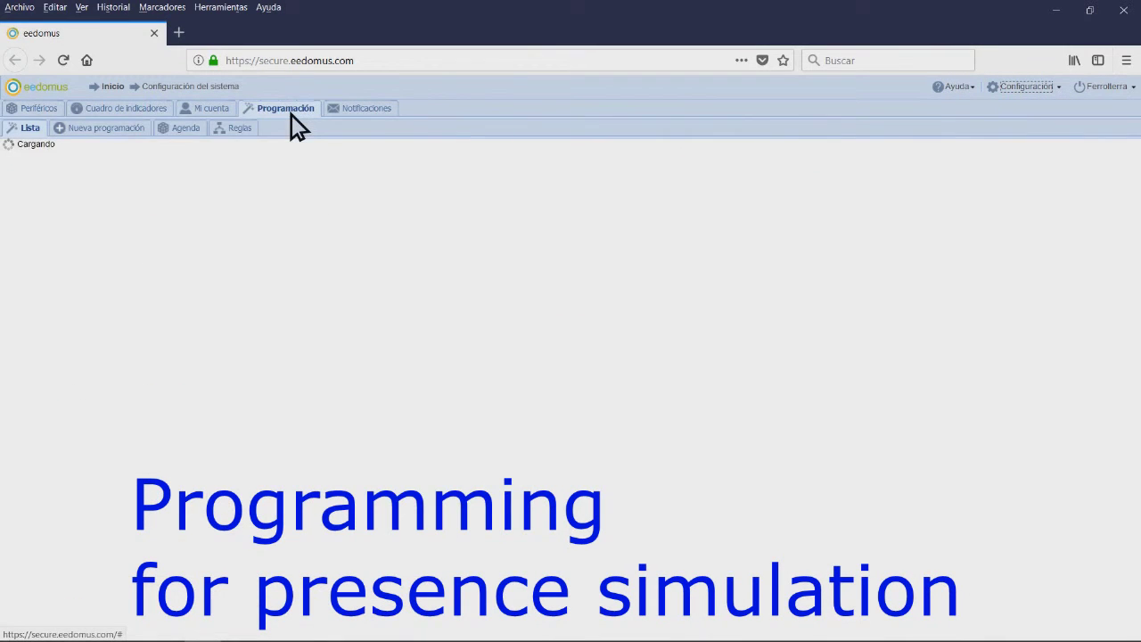
pyautogui.click(114, 131)
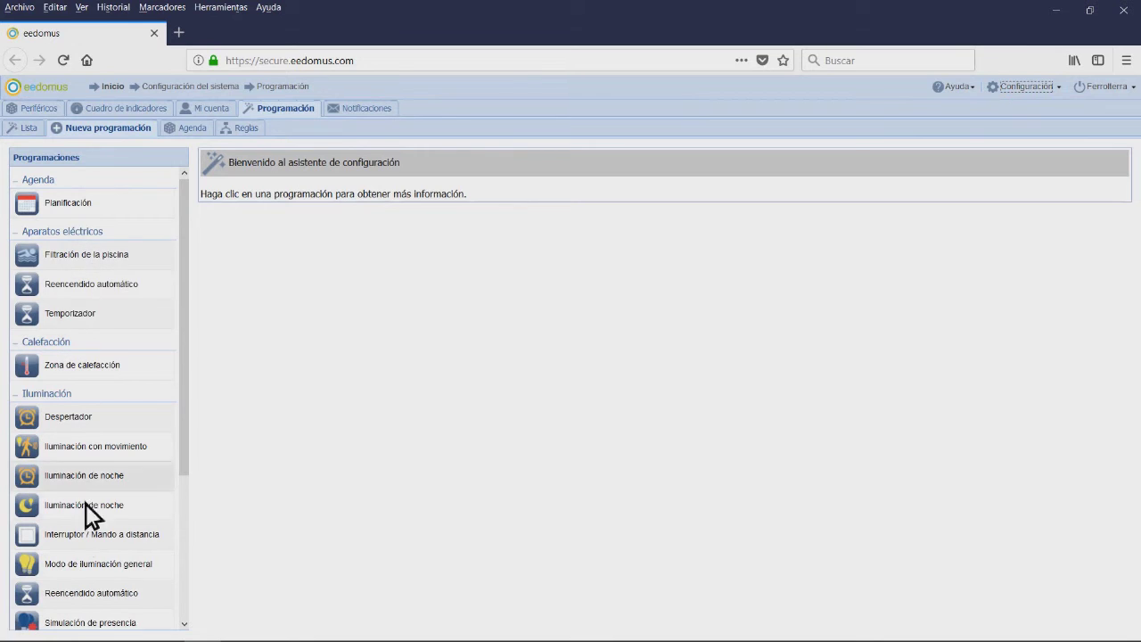
pyautogui.scroll(-2, 84, 553)
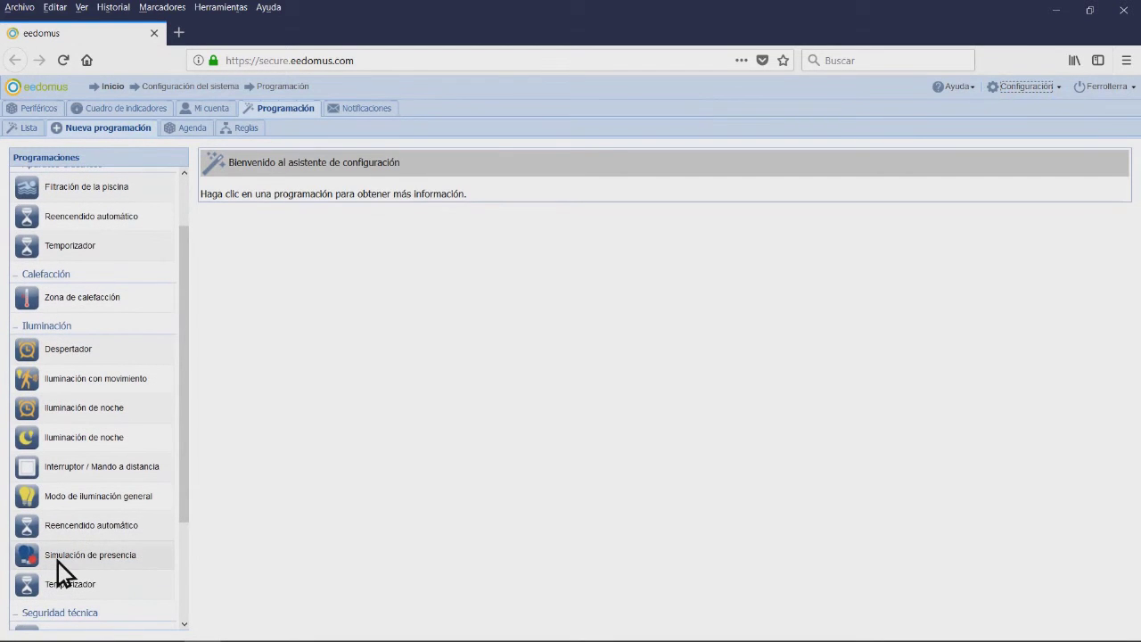
pyautogui.click(58, 561)
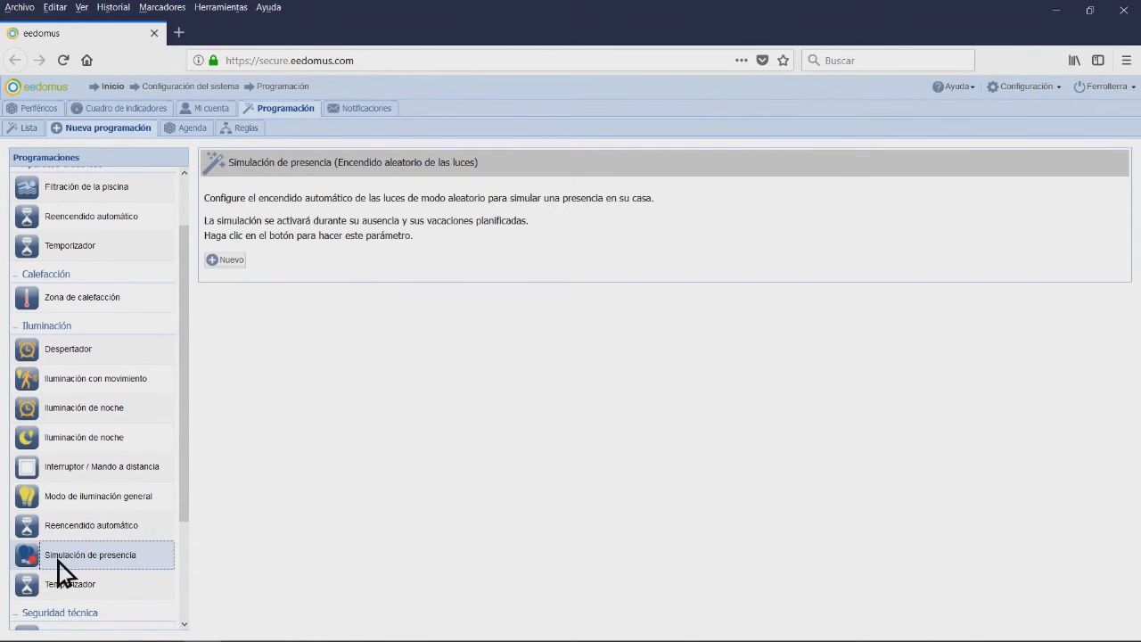
pyautogui.click(231, 259)
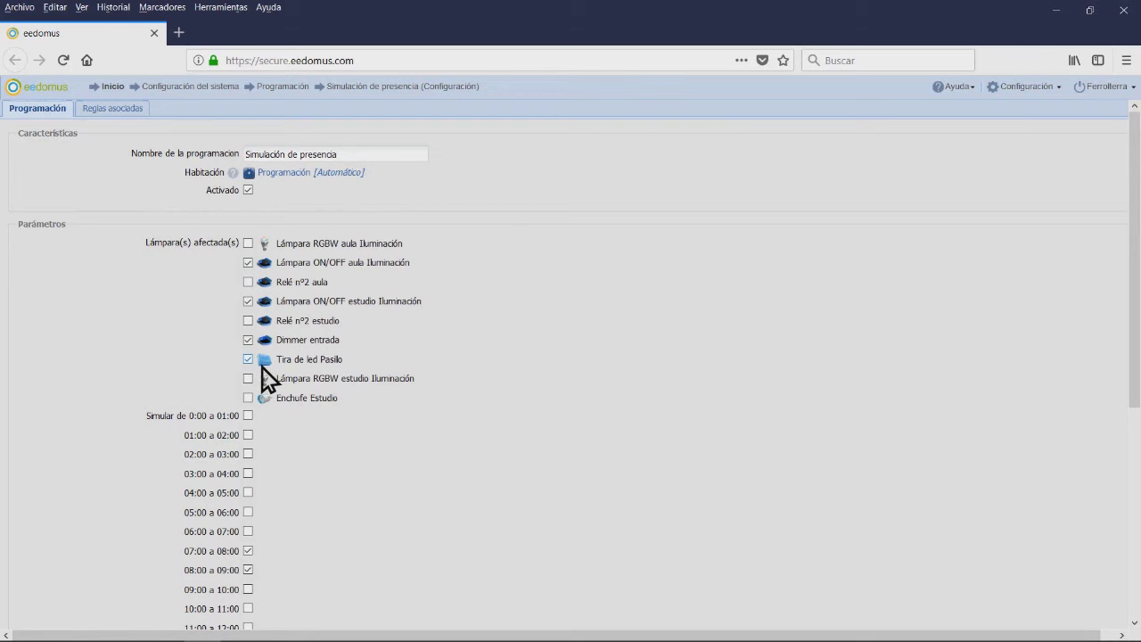
# Step: Review the simulation hours and the optional additional trigger criteria and additional action, leaving both options disabled
pyautogui.scroll(-1, 227, 535)
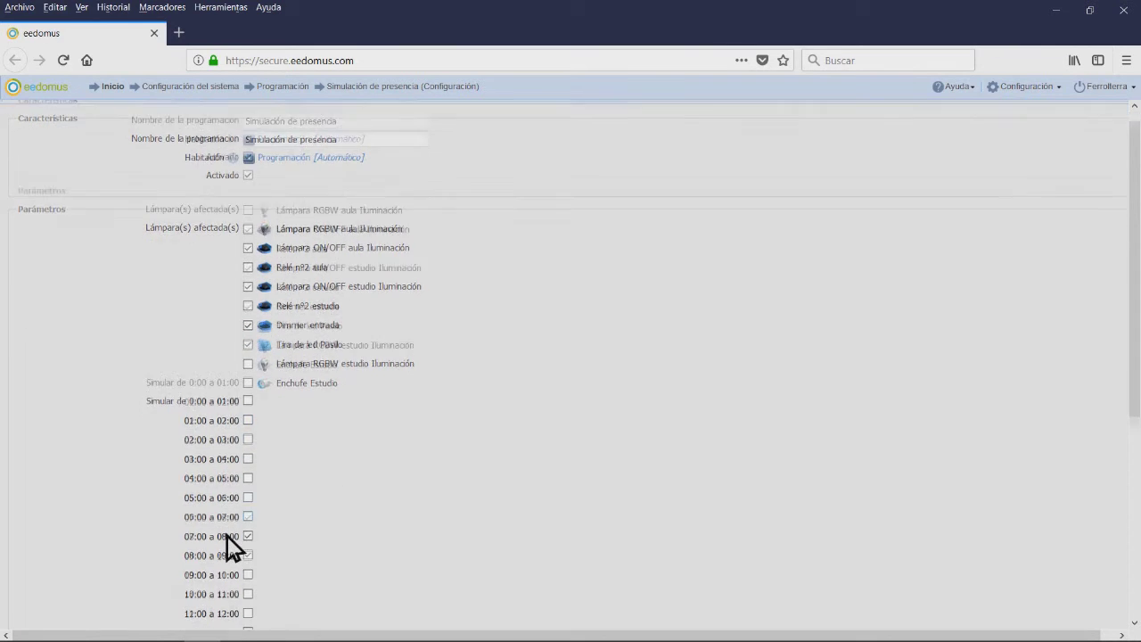
pyautogui.scroll(-5, 228, 536)
pyautogui.scroll(-2, 318, 551)
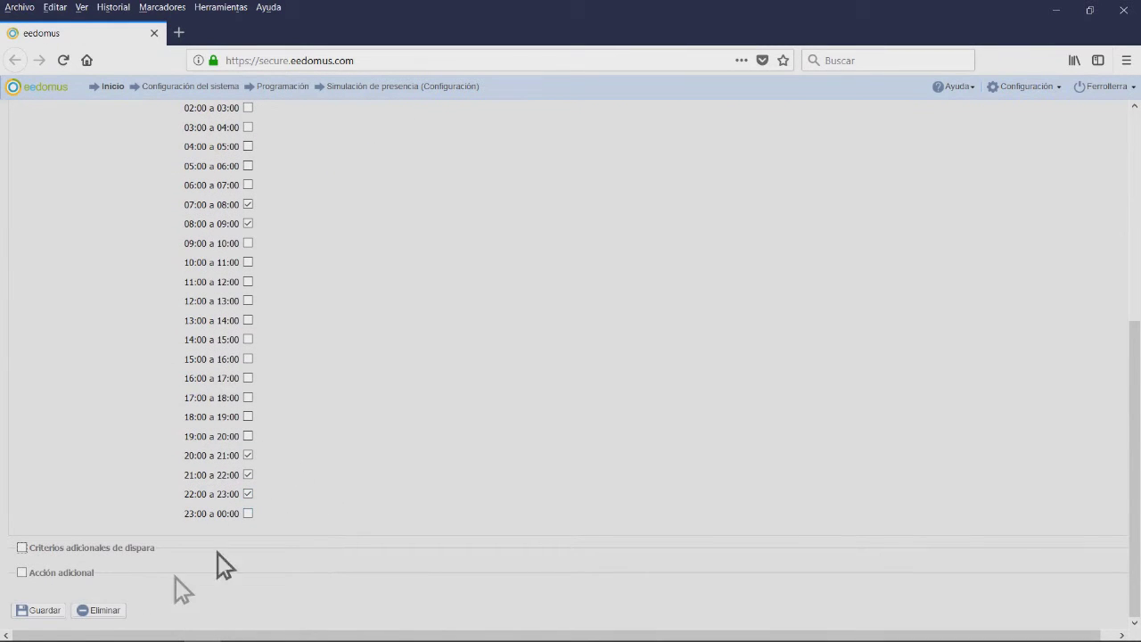
pyautogui.click(31, 553)
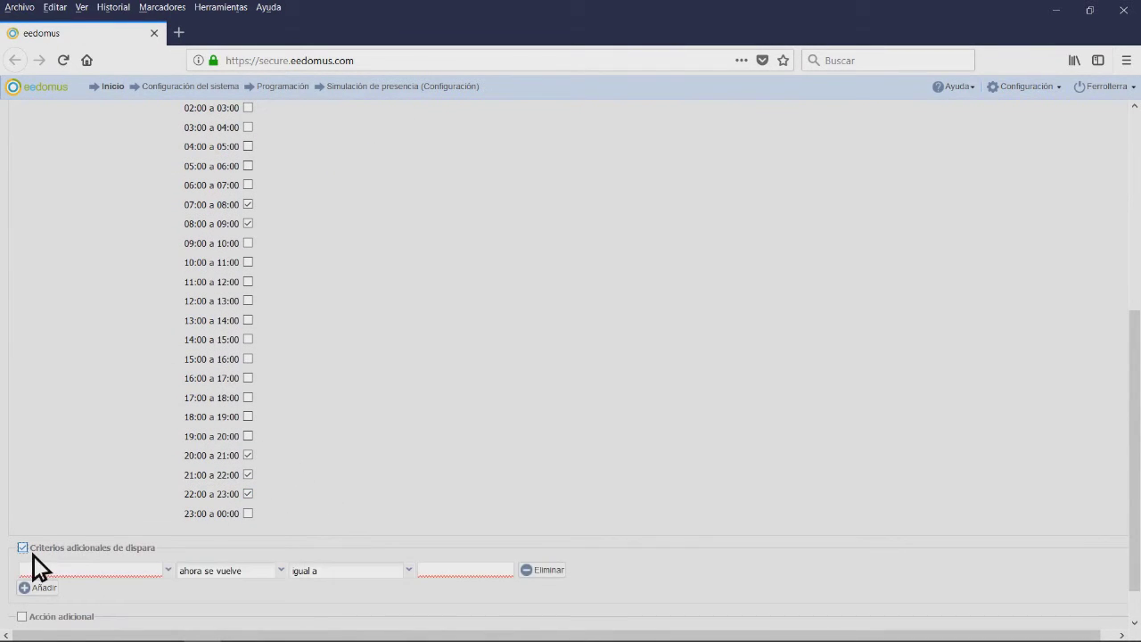
pyautogui.click(33, 553)
pyautogui.click(33, 575)
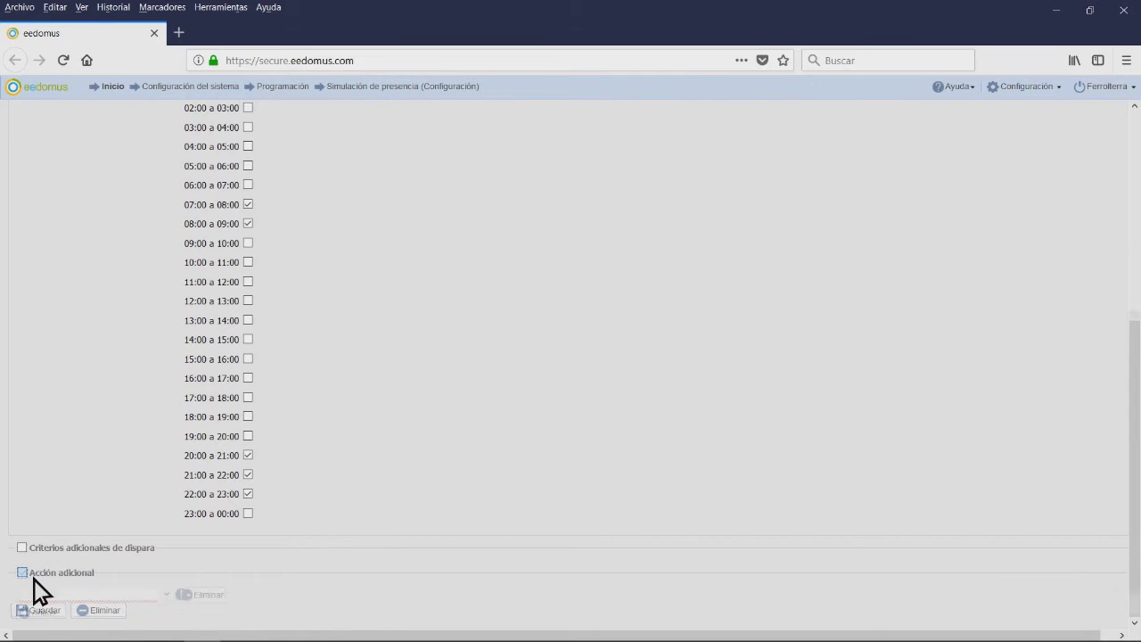
pyautogui.click(34, 579)
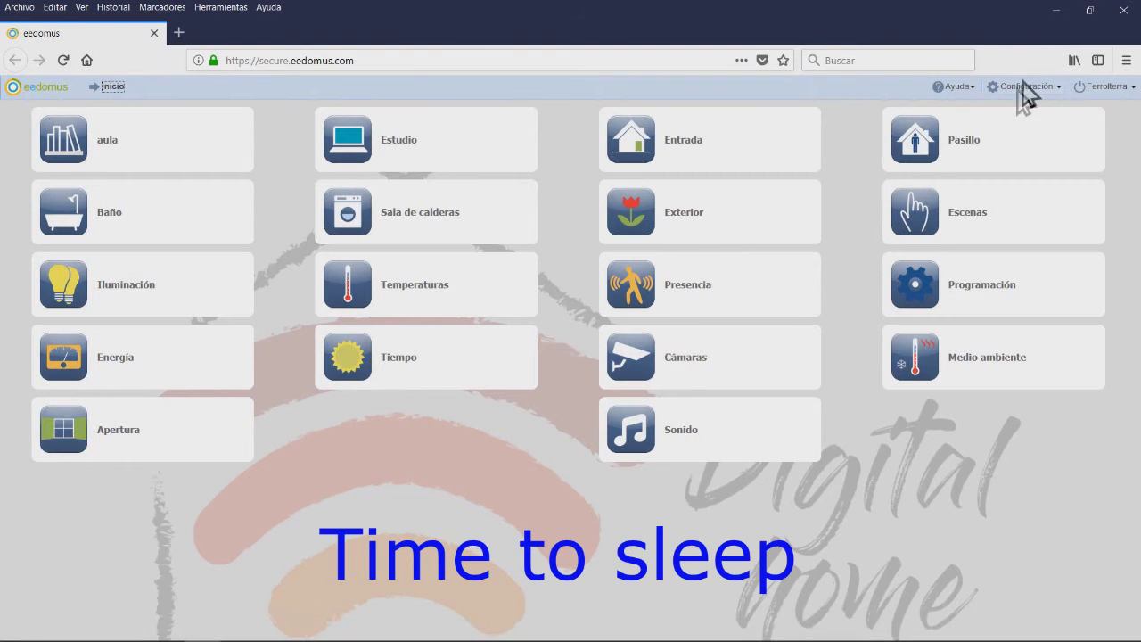
# Step: Open the programming rules in the system configuration and start a new rule for the bedtime notice
pyautogui.click(1024, 90)
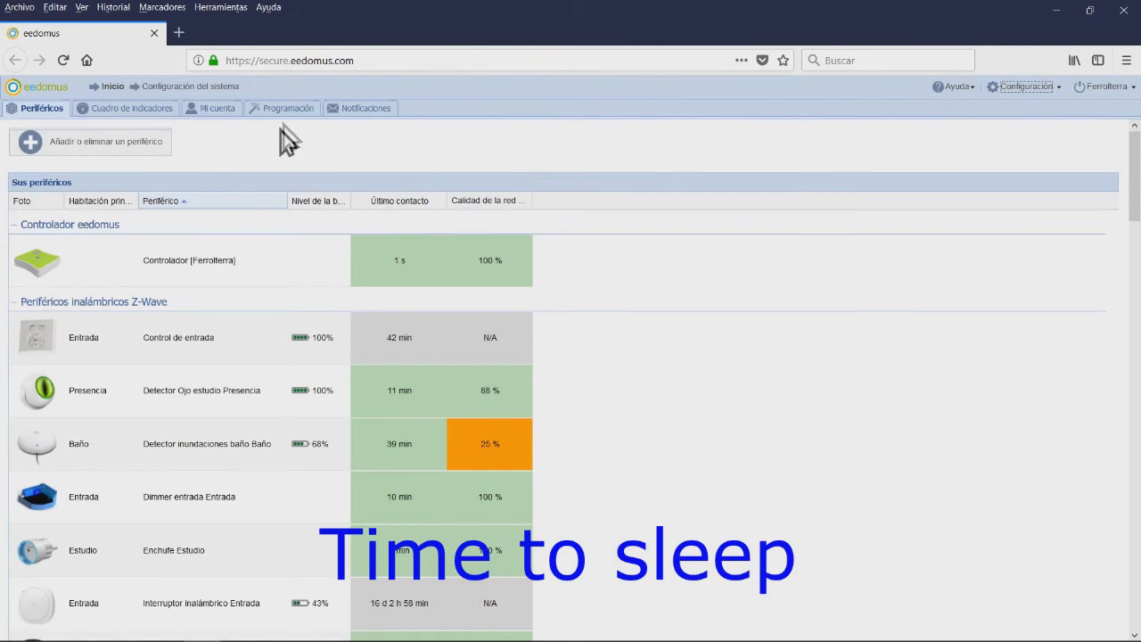
pyautogui.click(287, 112)
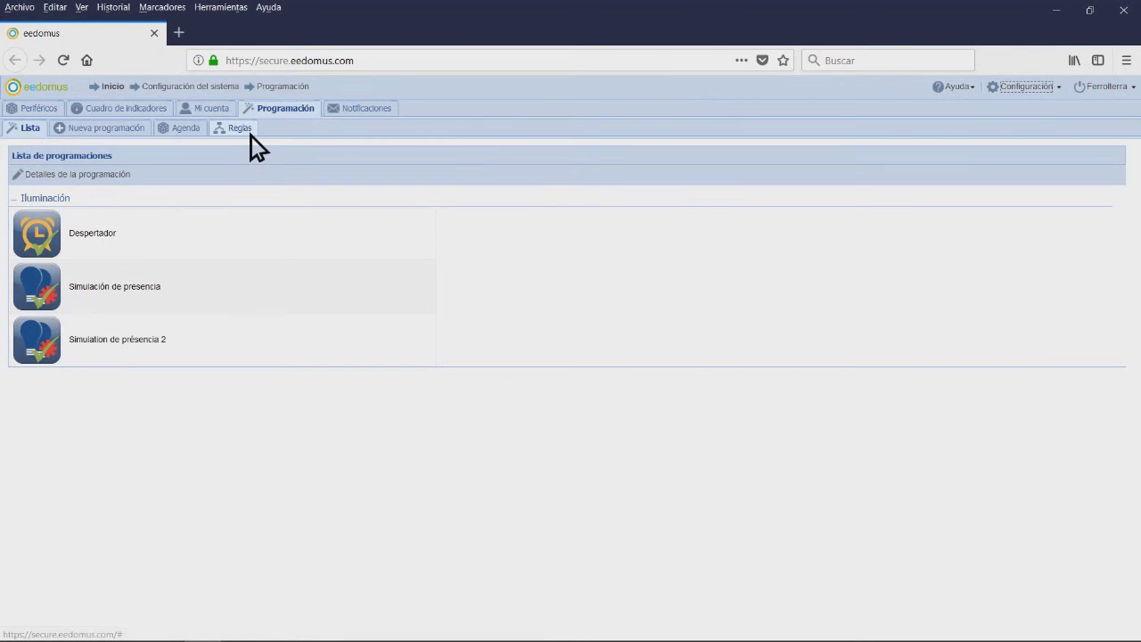
pyautogui.click(248, 132)
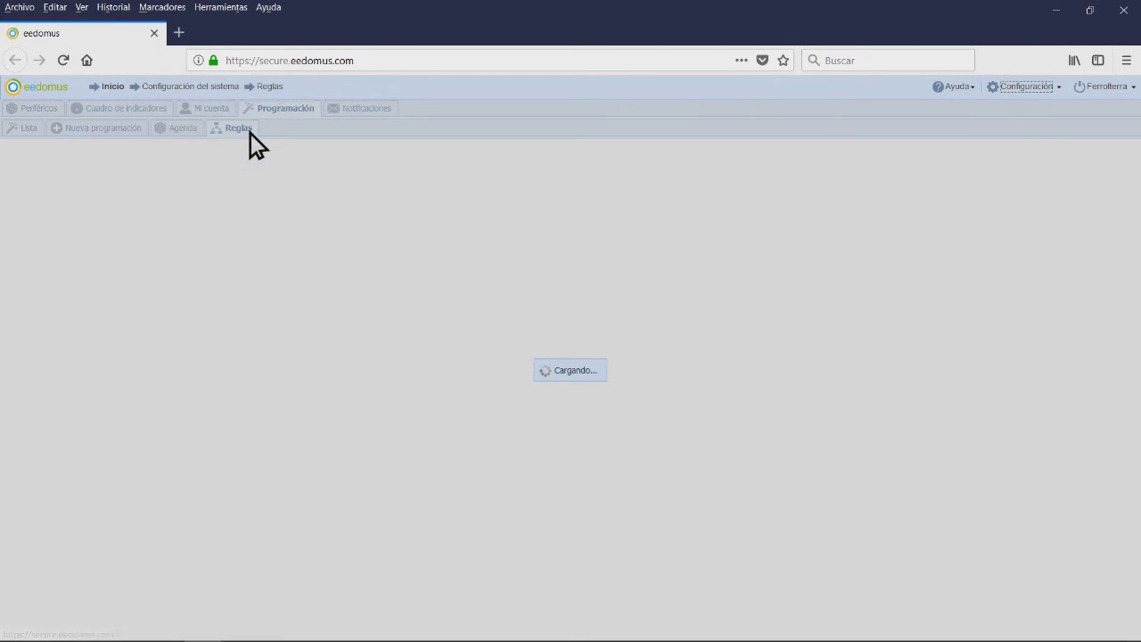
pyautogui.click(54, 179)
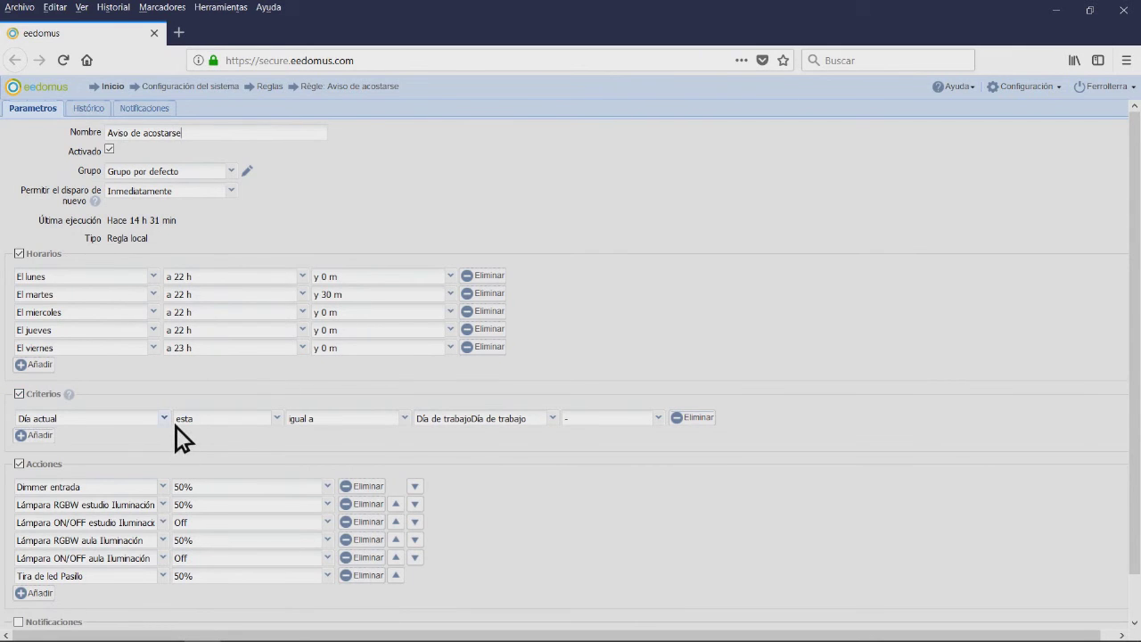
# Step: Examine the day types available for the Día actual criterion and the lamp actions of the Aviso de acostarse rule
pyautogui.click(562, 424)
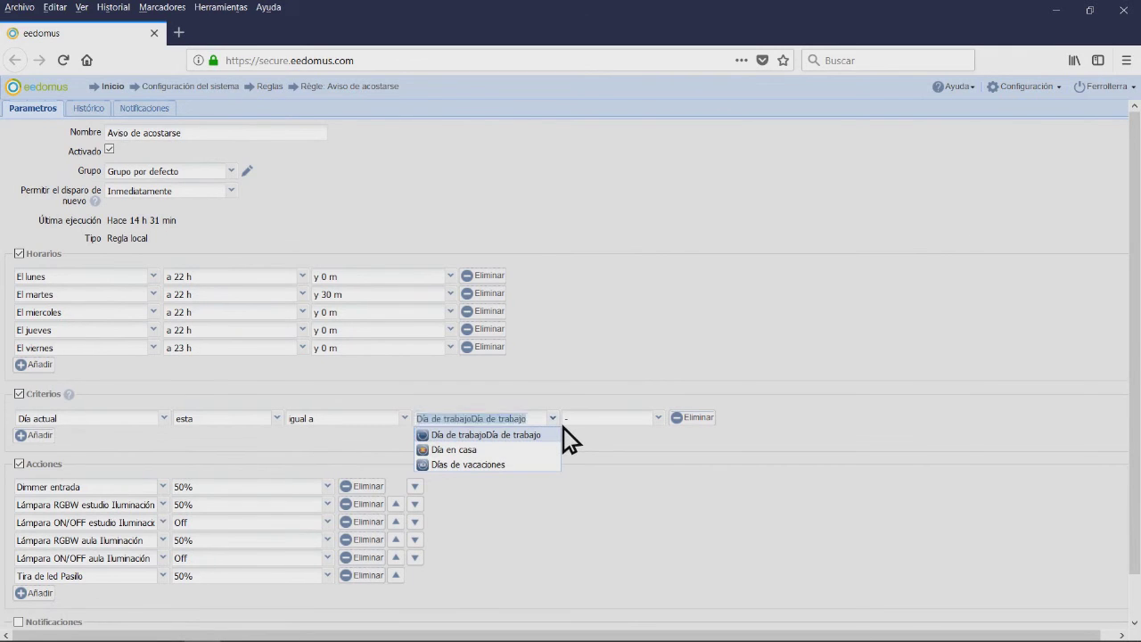
pyautogui.click(561, 434)
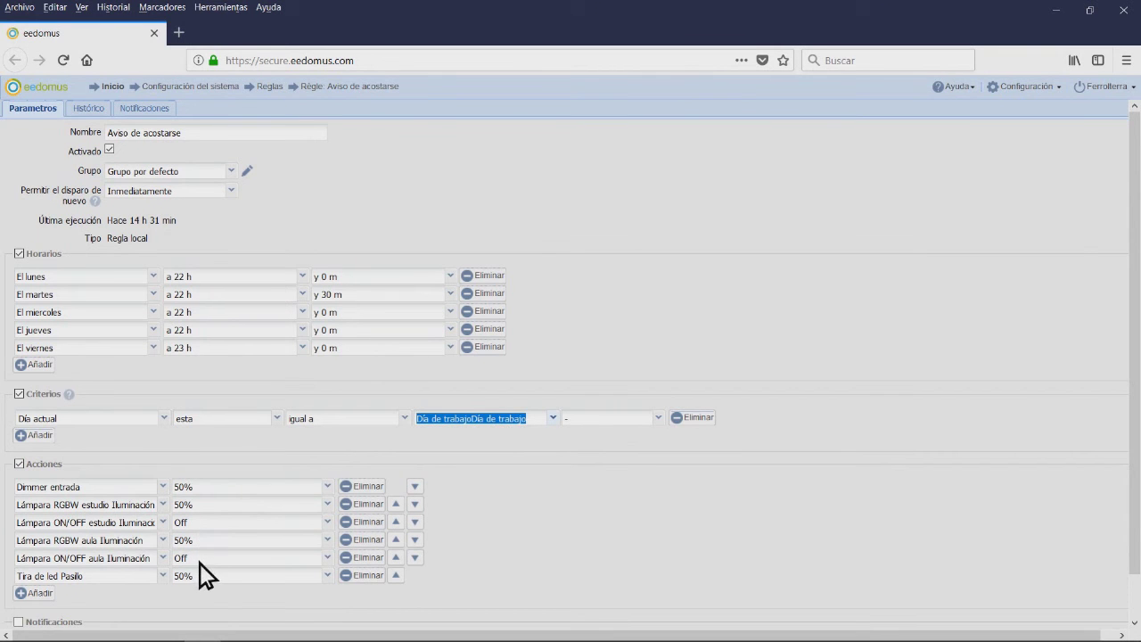
pyautogui.scroll(-1, 105, 604)
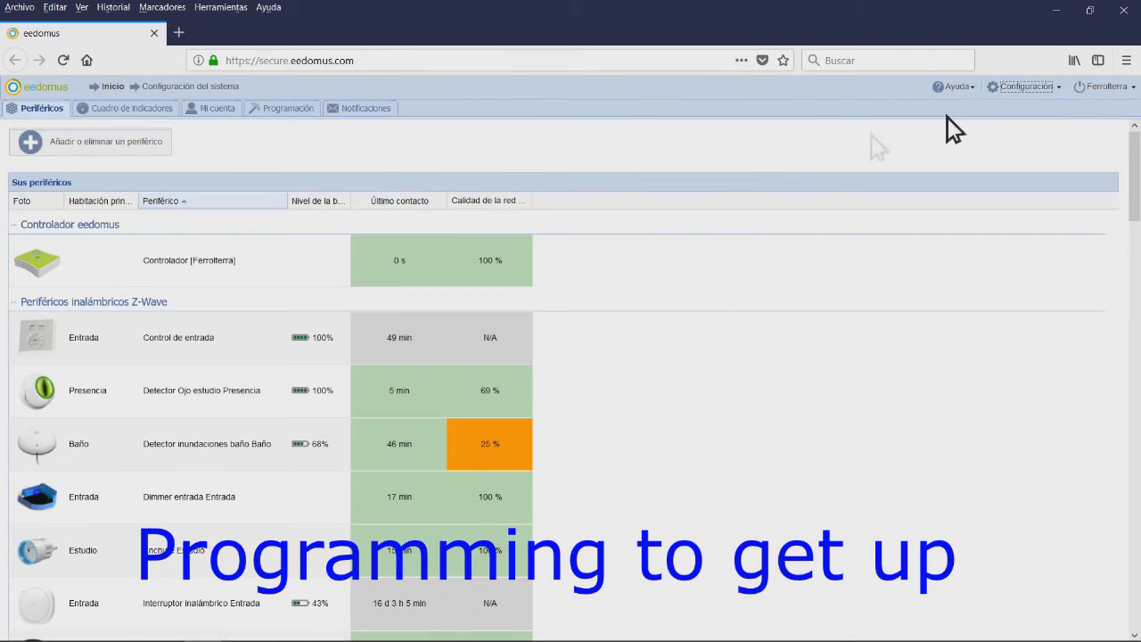
# Step: Start a new Despertador programming from the lighting category and select Levanto as its lighting phase
pyautogui.click(272, 111)
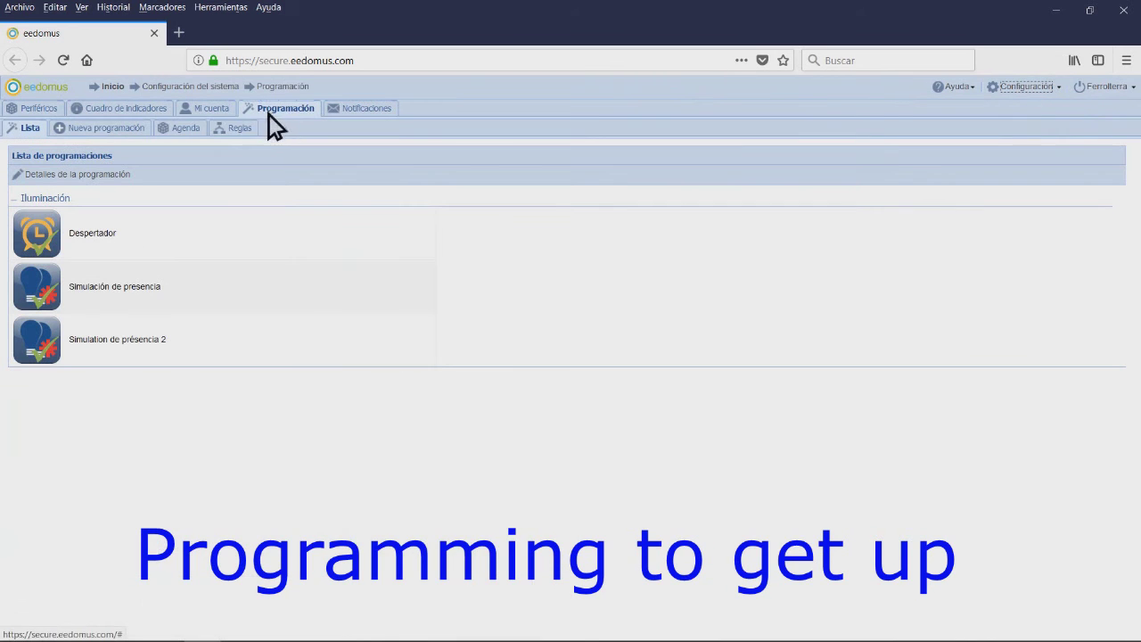
pyautogui.click(119, 130)
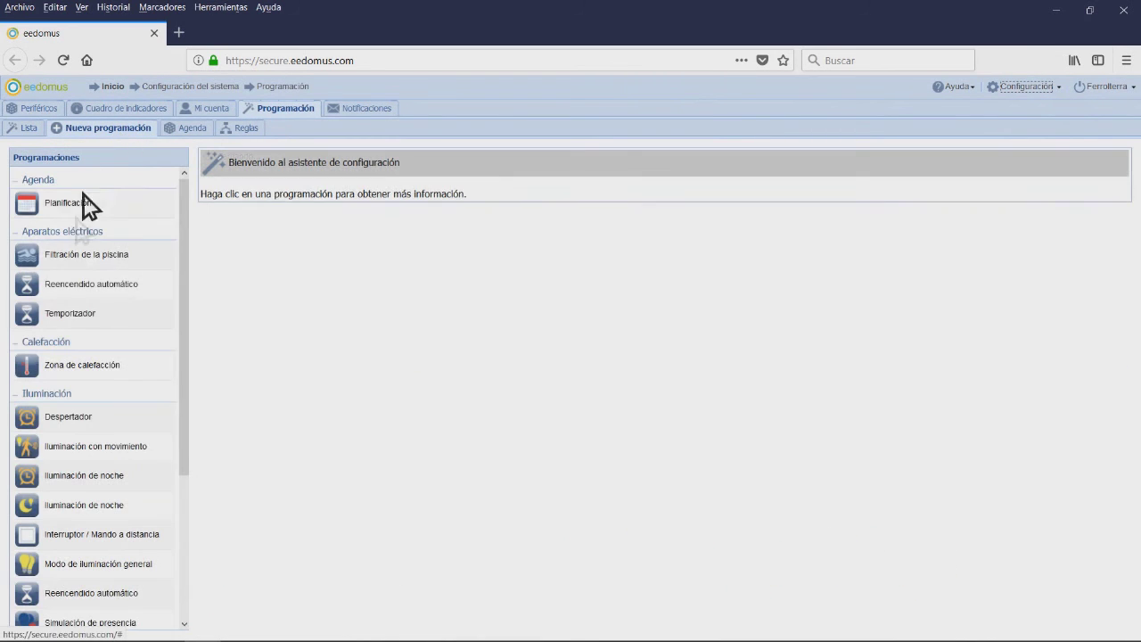
pyautogui.click(56, 419)
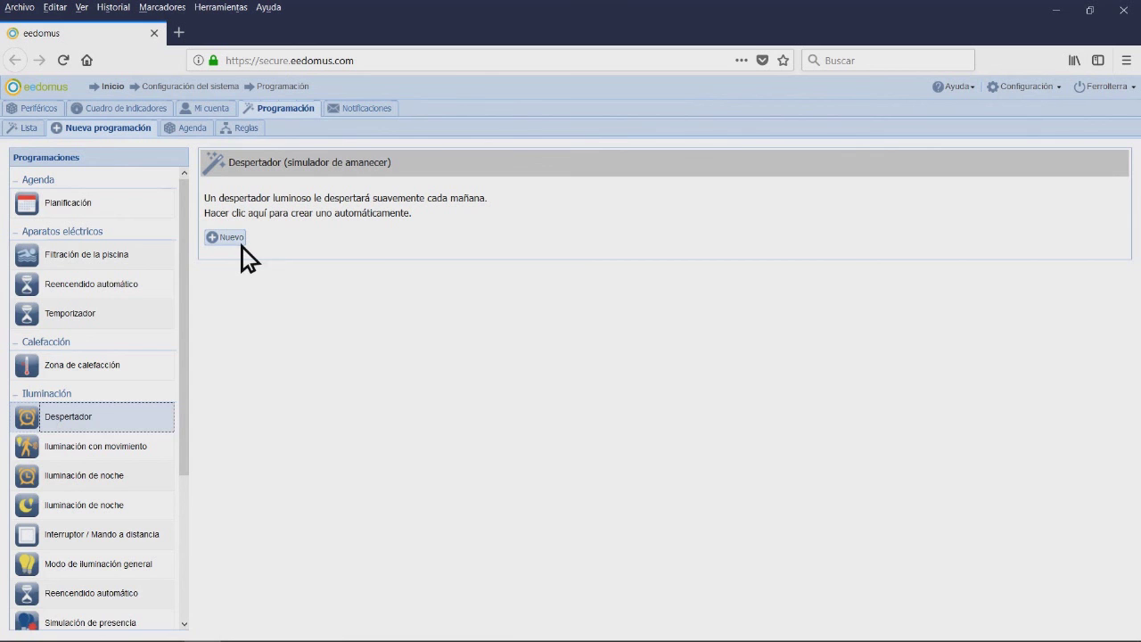
pyautogui.click(240, 244)
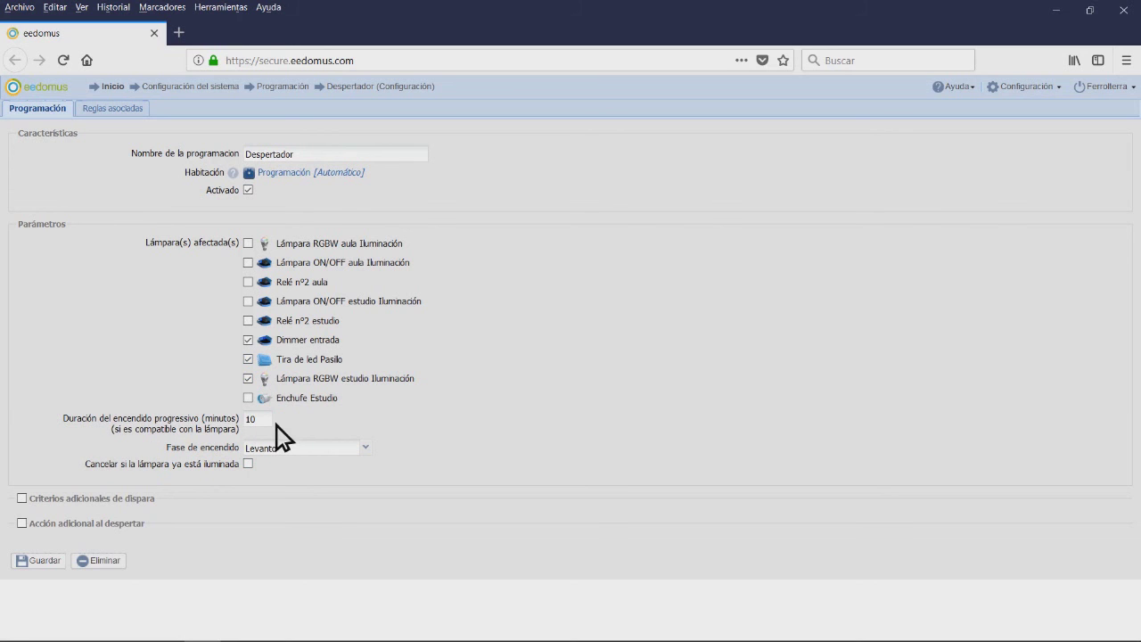
pyautogui.click(378, 454)
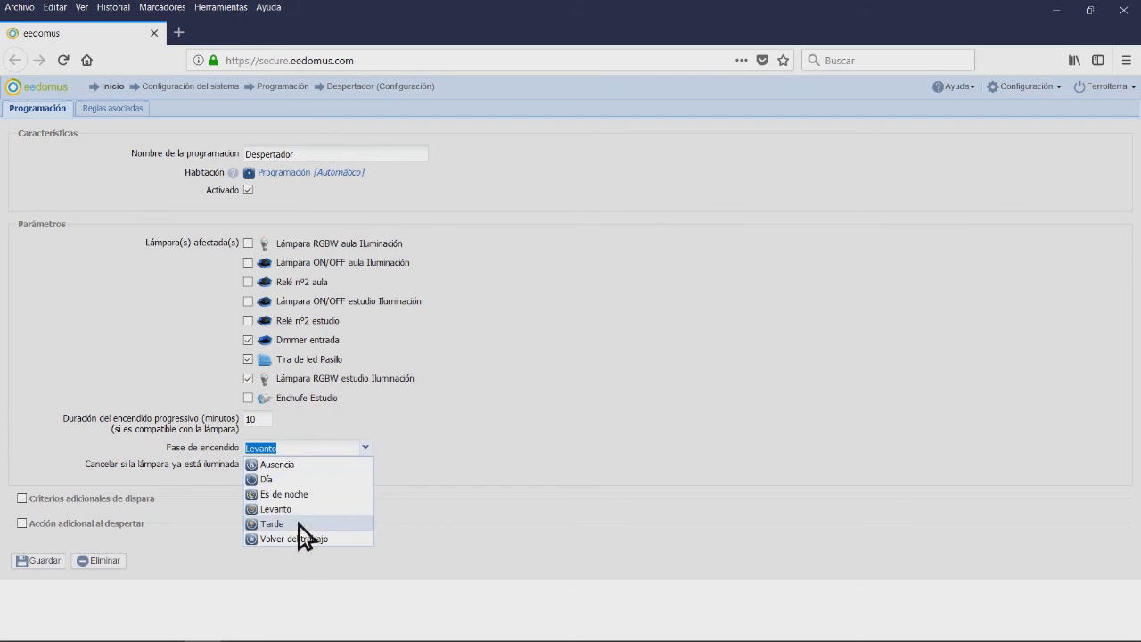
pyautogui.click(322, 508)
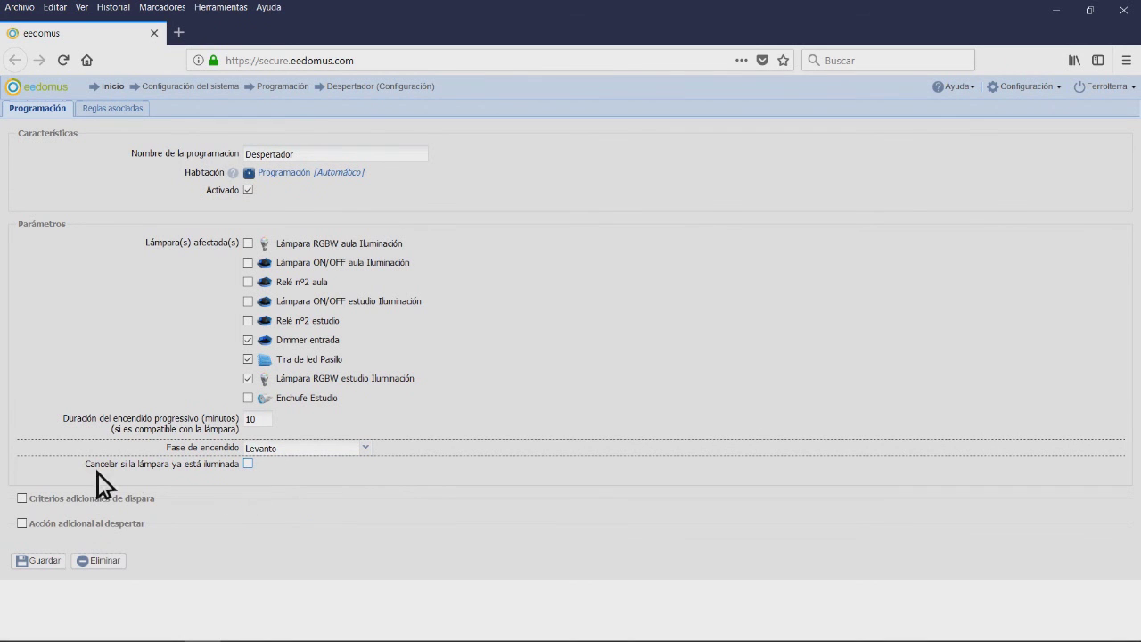